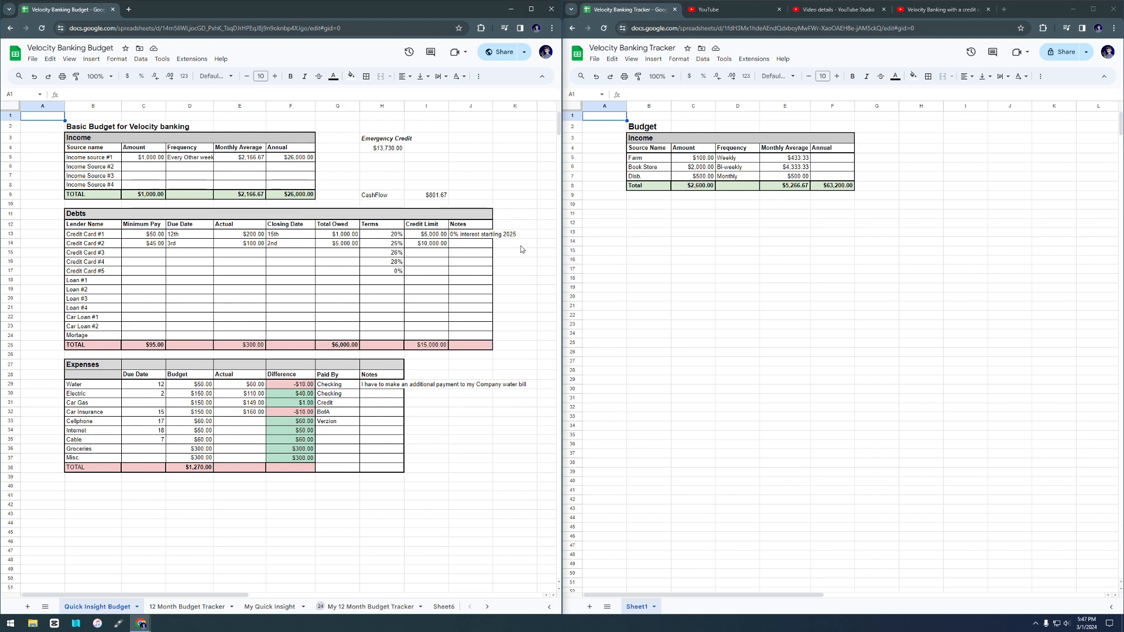
Enter the section title Debts in B10 and the column header Lender Name in B11 of the tracker sheet
left_click(638, 205)
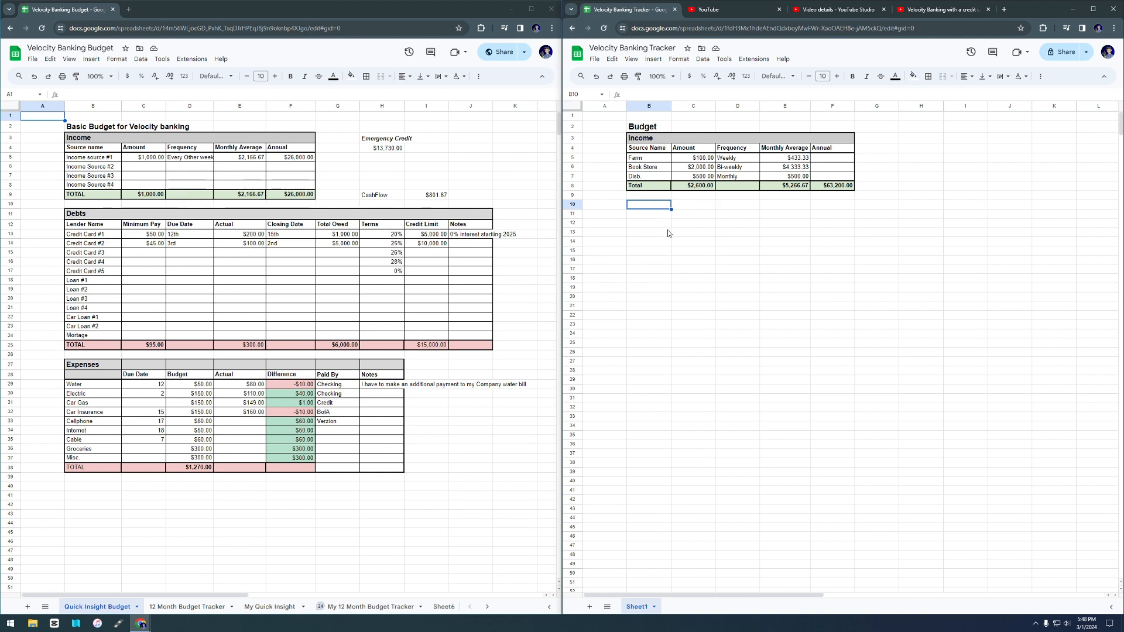
type("Debts")
key("Return")
type("Le")
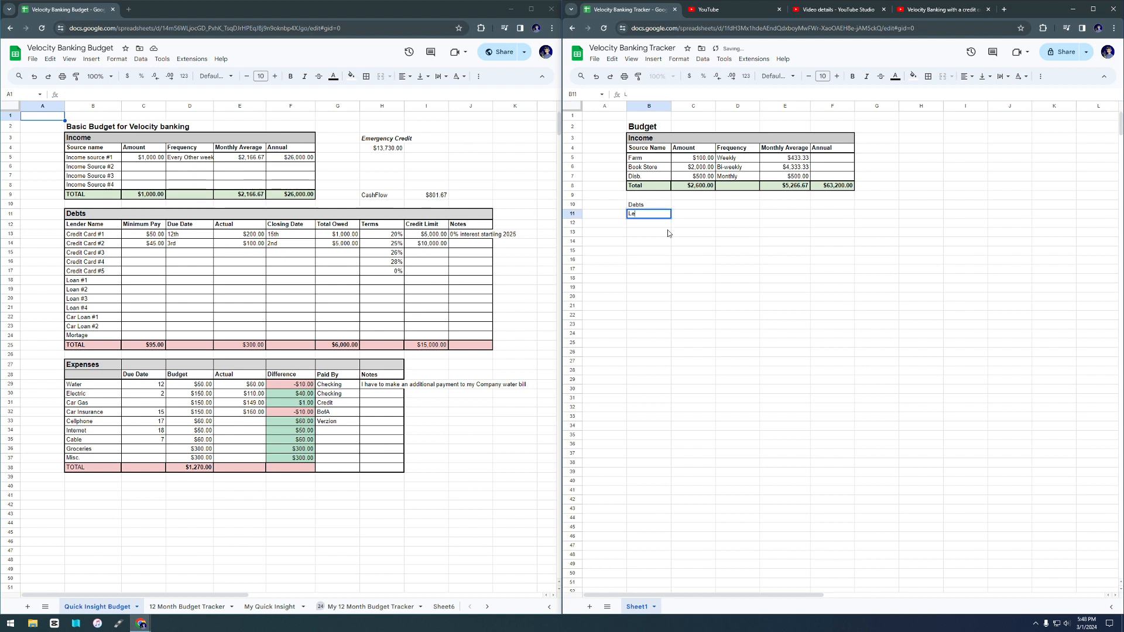
type("nder Name")
key("Tab")
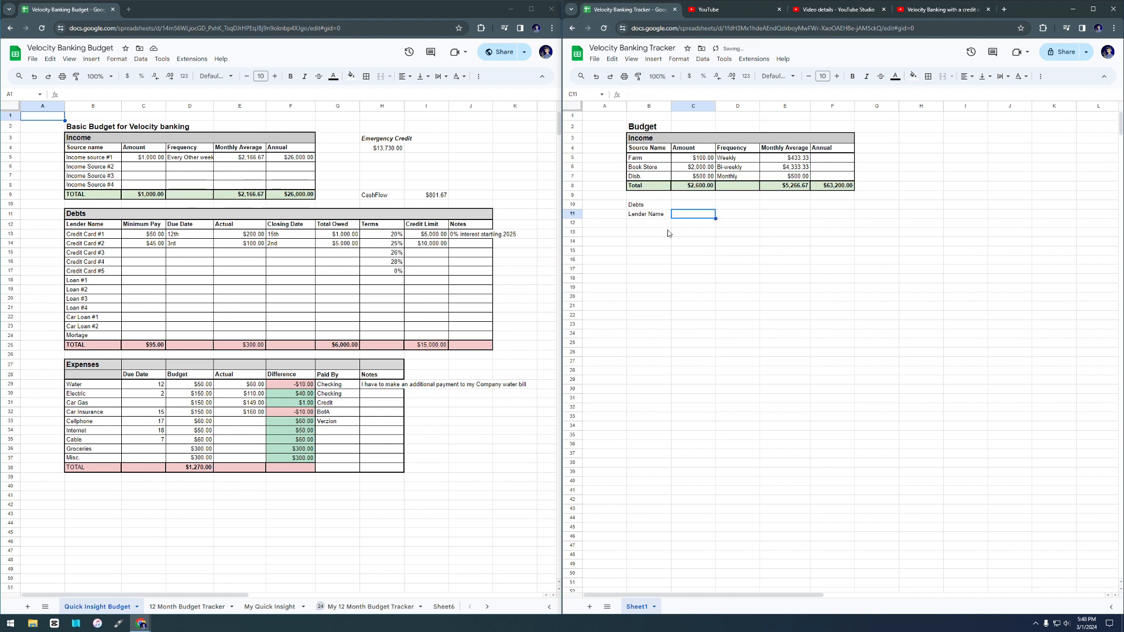
Add the headers Minimum Pay, Due Date, Actual, Closing Date, Total Owed, Credit Limit and Notes across C11:I11
type("Mini")
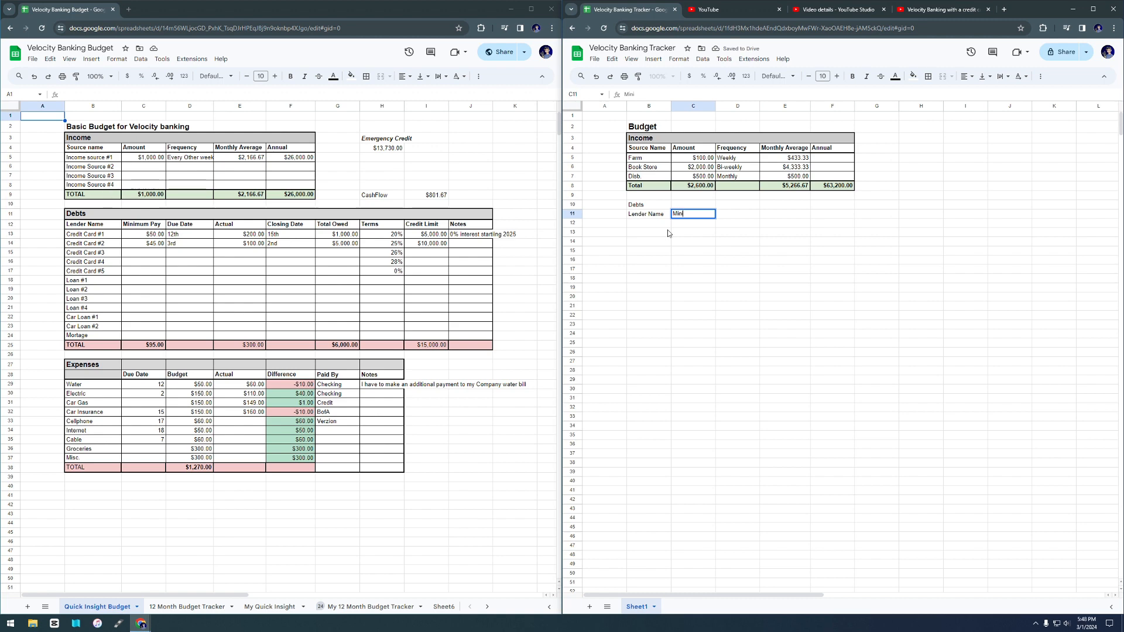
type("mum Pay")
key("Tab")
type("Due Date")
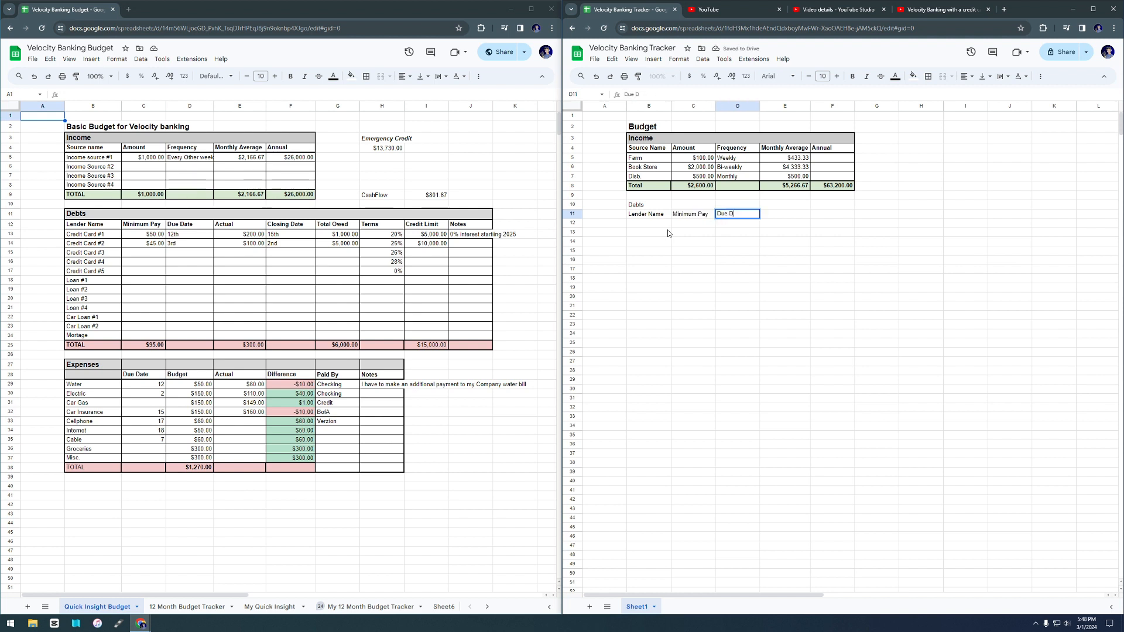
key("Tab")
type("Actual\tClosing Date")
key("Tab")
type("Total Owed")
key("Tab")
type("Credit Limit")
key("Tab")
type("Notes")
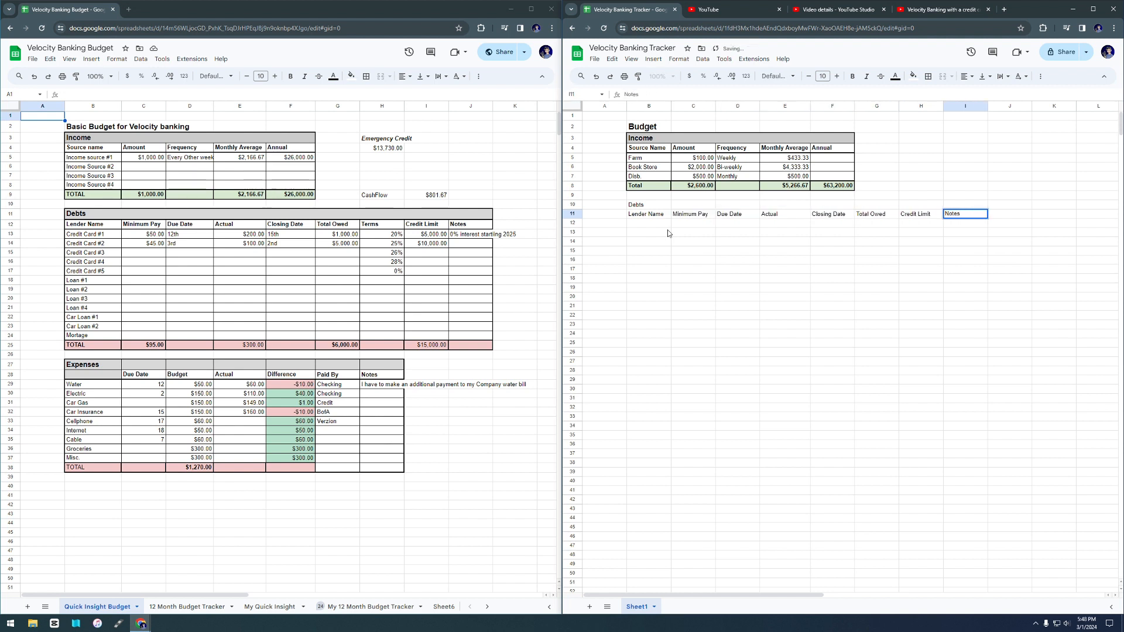
key("Return")
List Bank of America CC and Discover CC as the first two lenders under Lender Name
type("Bank of AMer")
key("BackSpace")
key("BackSpace")
key("BackSpace")
type("merica CC")
key("Return")
type("Discover CC")
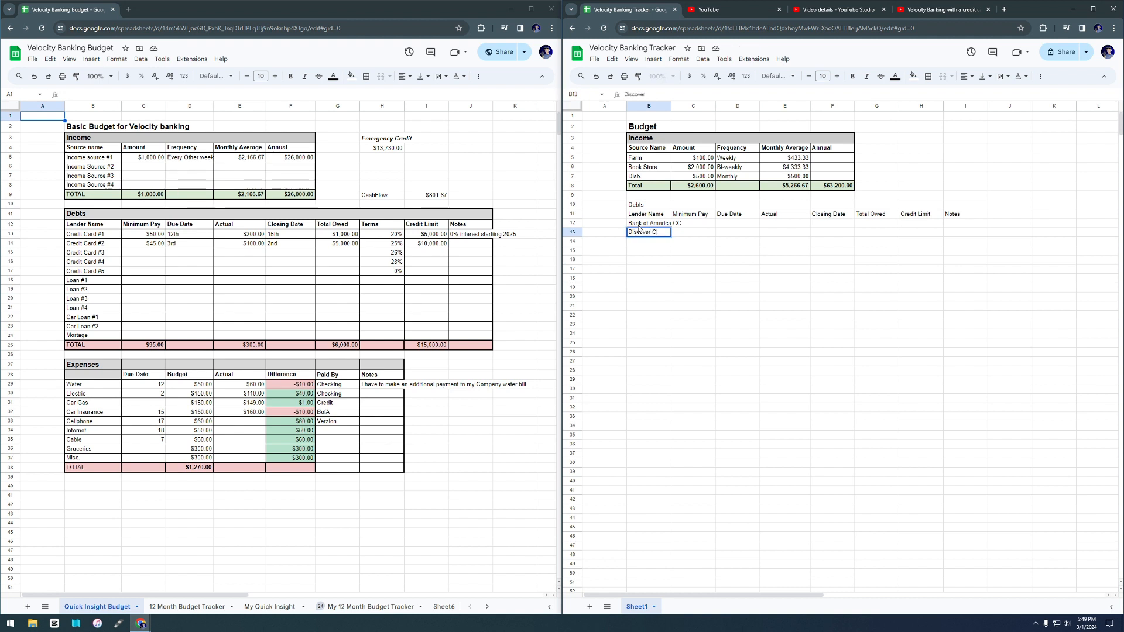
key("Return")
Add Auto Loan, Student loan and Mortage to the lender list in B14:B16
type("Auto Loan")
key("Return")
type("Student loan")
key("Return")
type("Mortage")
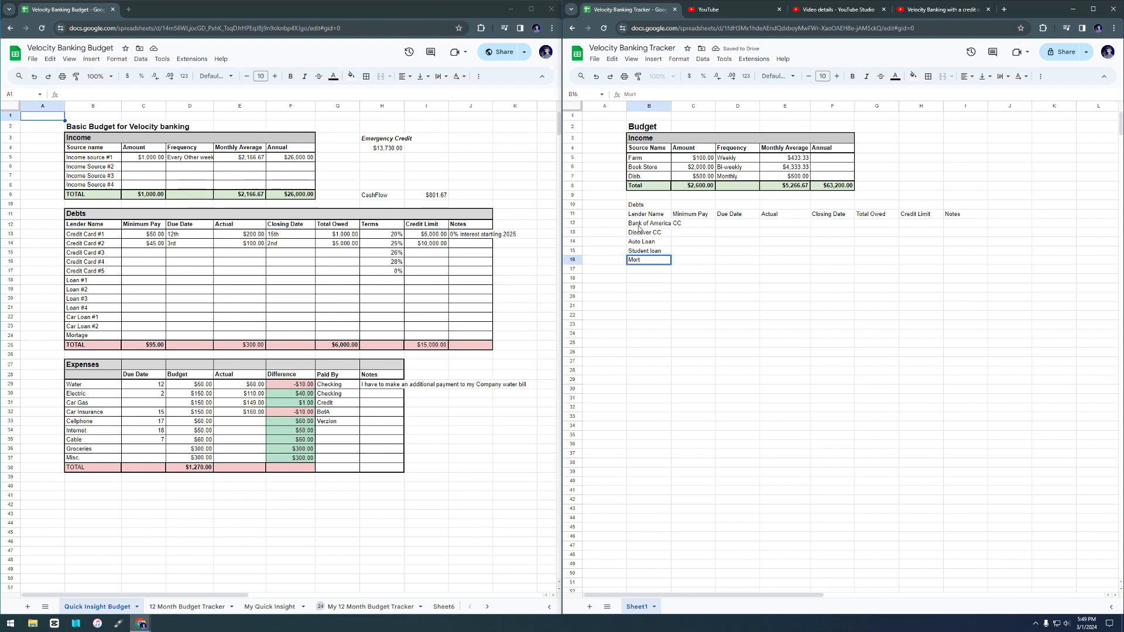
key("Return")
Put a thick outer border around the debts range B10:I25
left_click_drag(647, 204, 960, 344)
left_click(928, 76)
left_click(993, 95)
left_click(1012, 109)
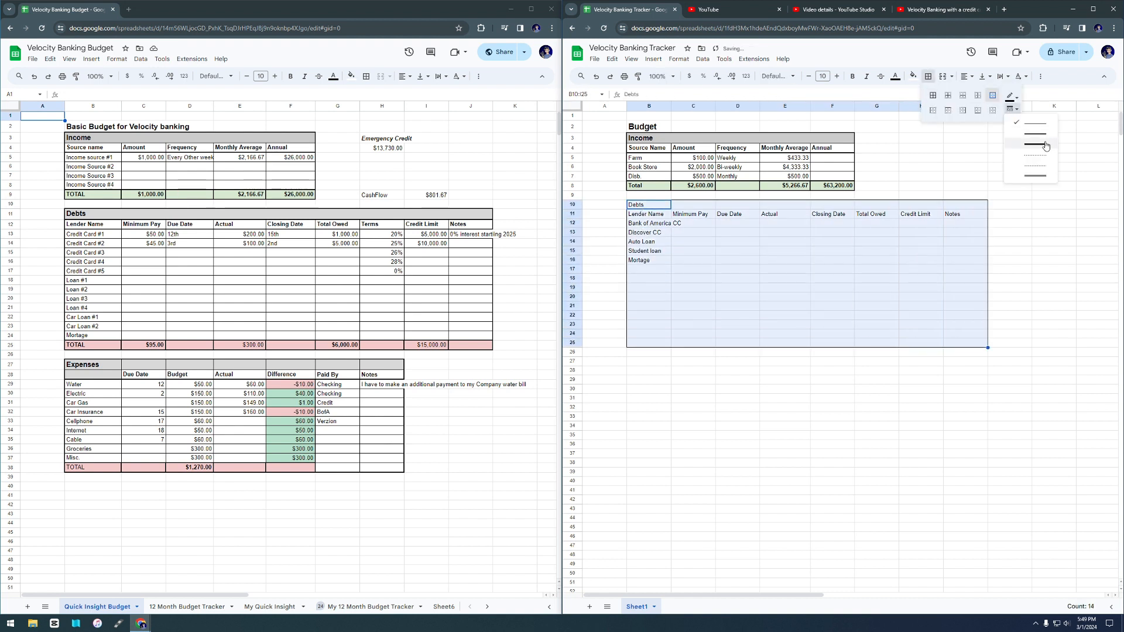
left_click(1044, 143)
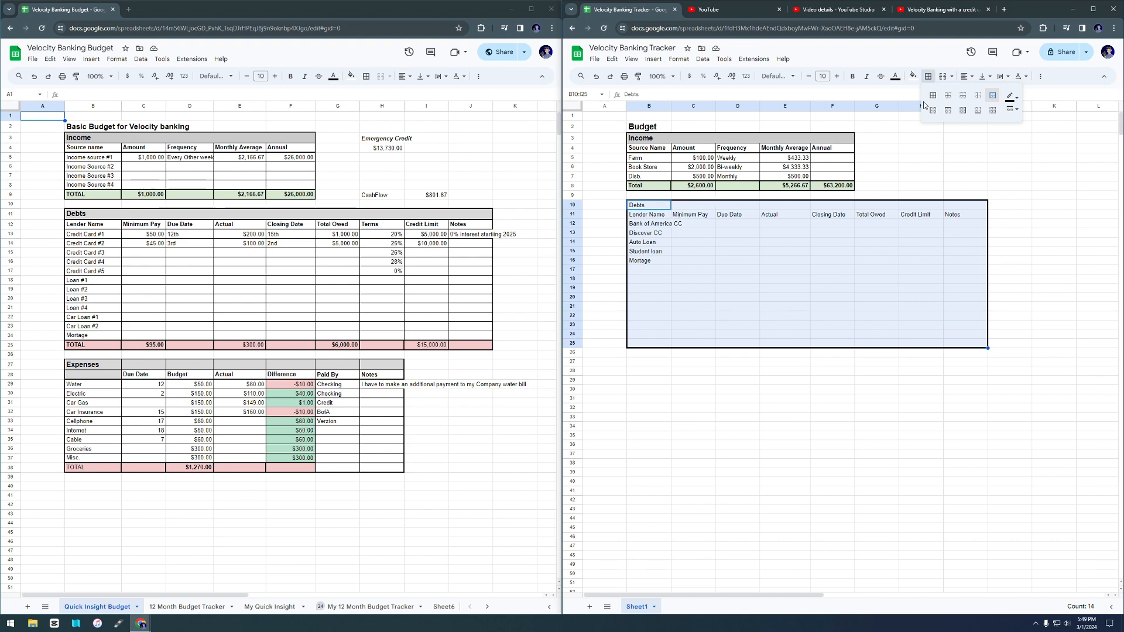
Apply thin borders to all cells of the debts range B10:I25
left_click(1011, 109)
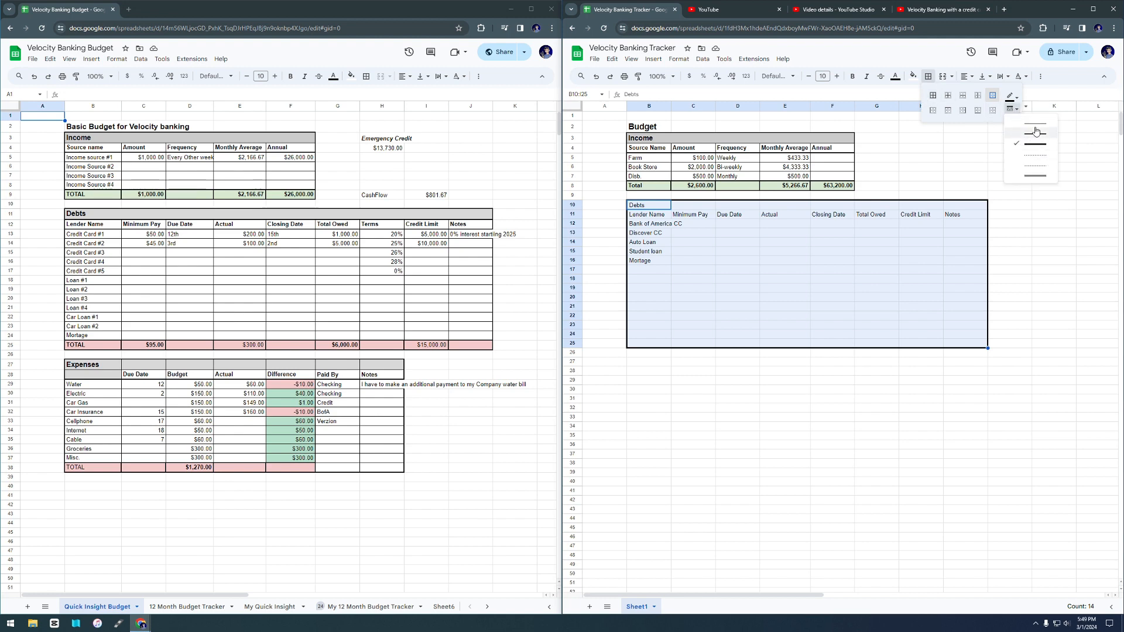
left_click(1036, 132)
left_click(933, 95)
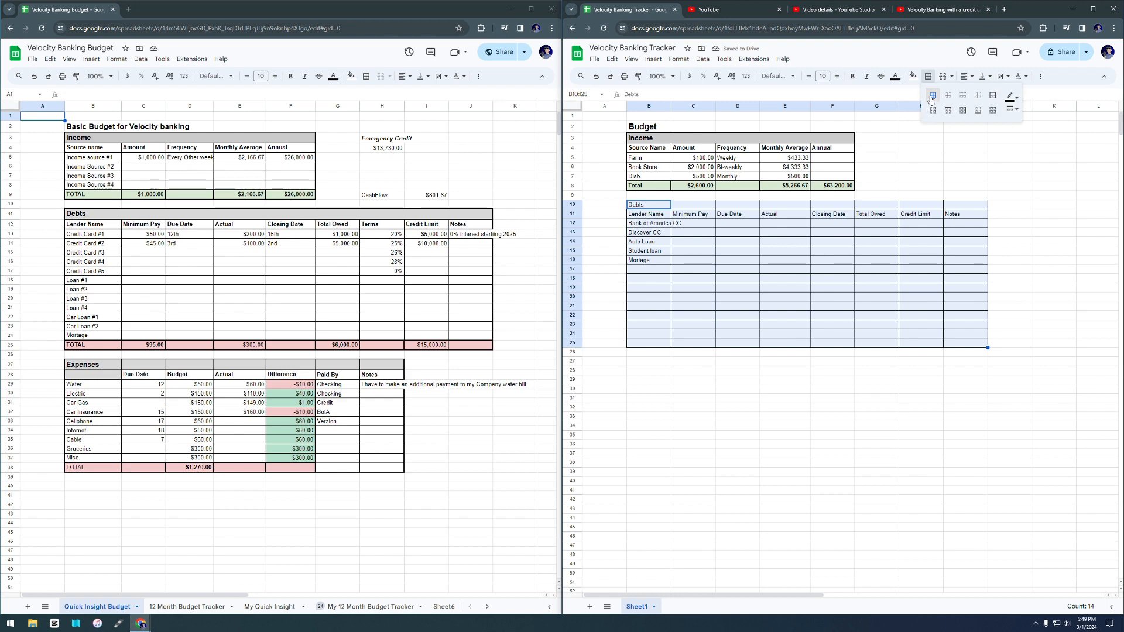
Outline the debts range B10:I25 with a medium-thickness outer border
left_click(994, 98)
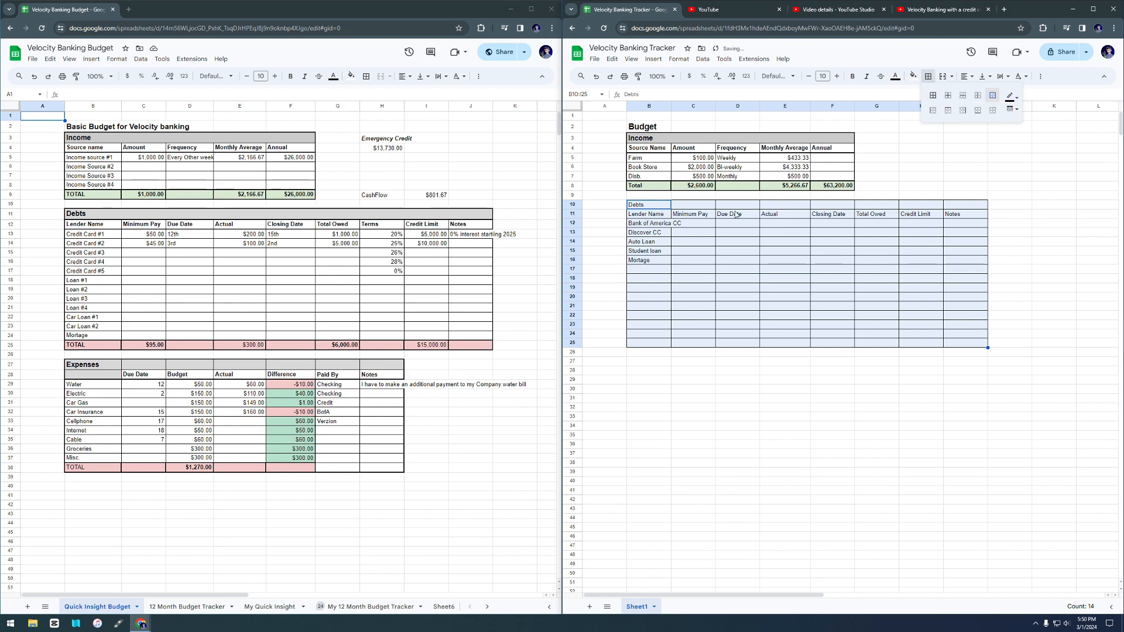
left_click(1012, 110)
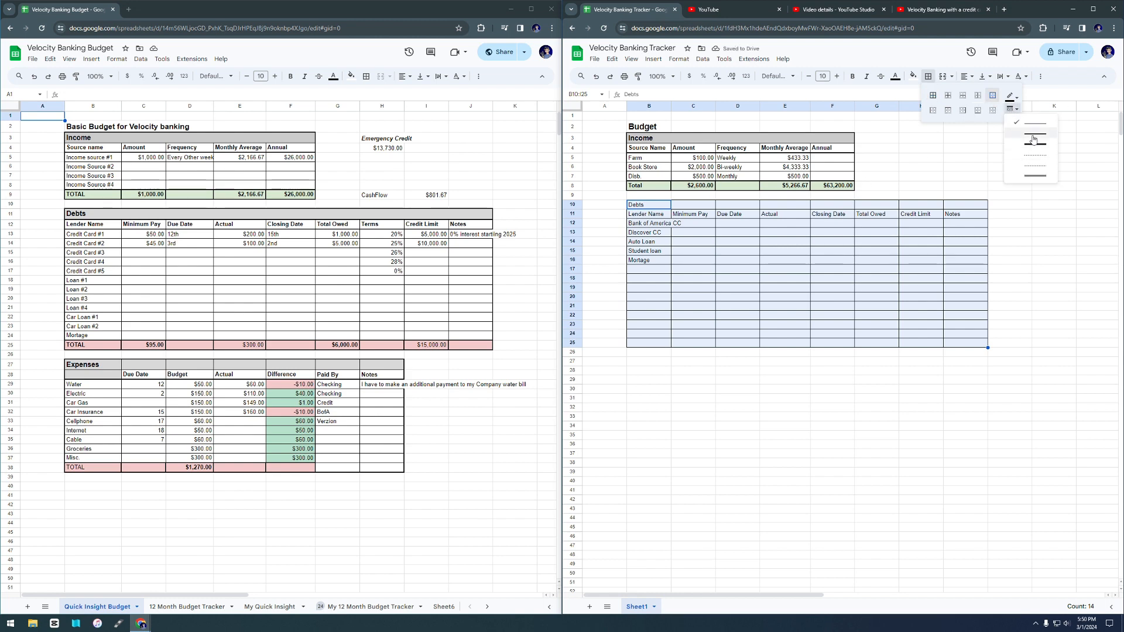
left_click(1033, 139)
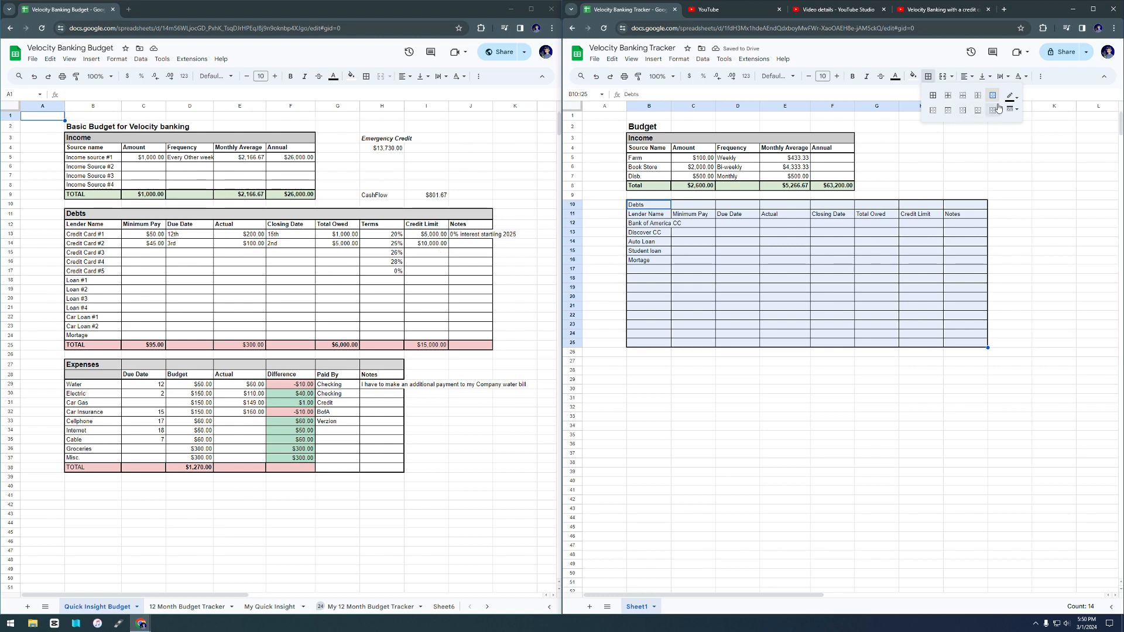
left_click(1013, 113)
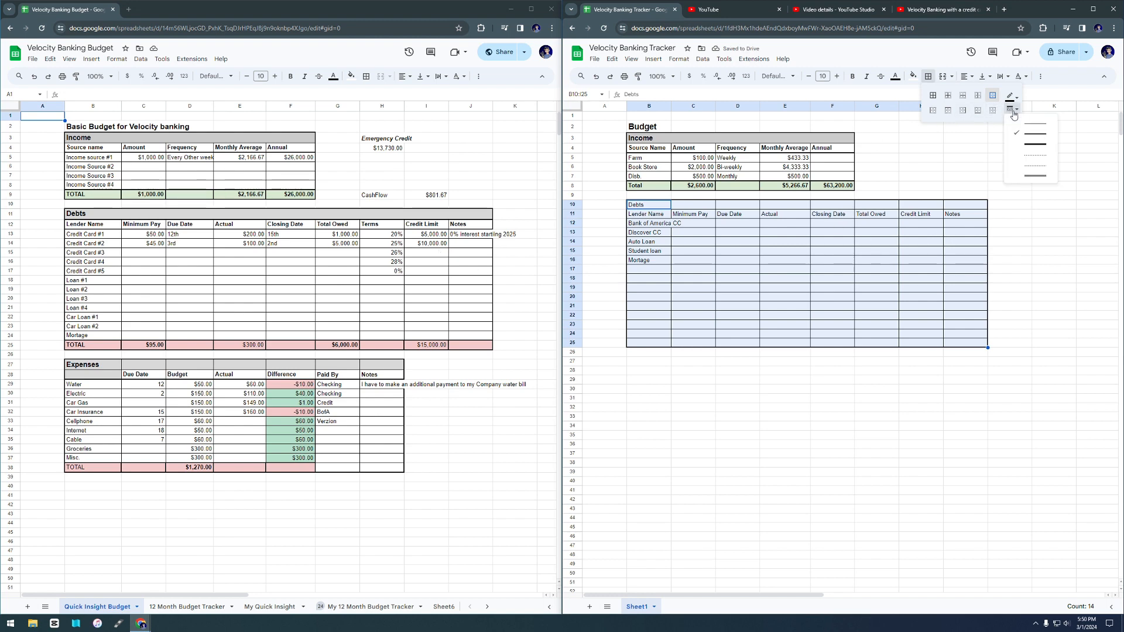
left_click(1031, 147)
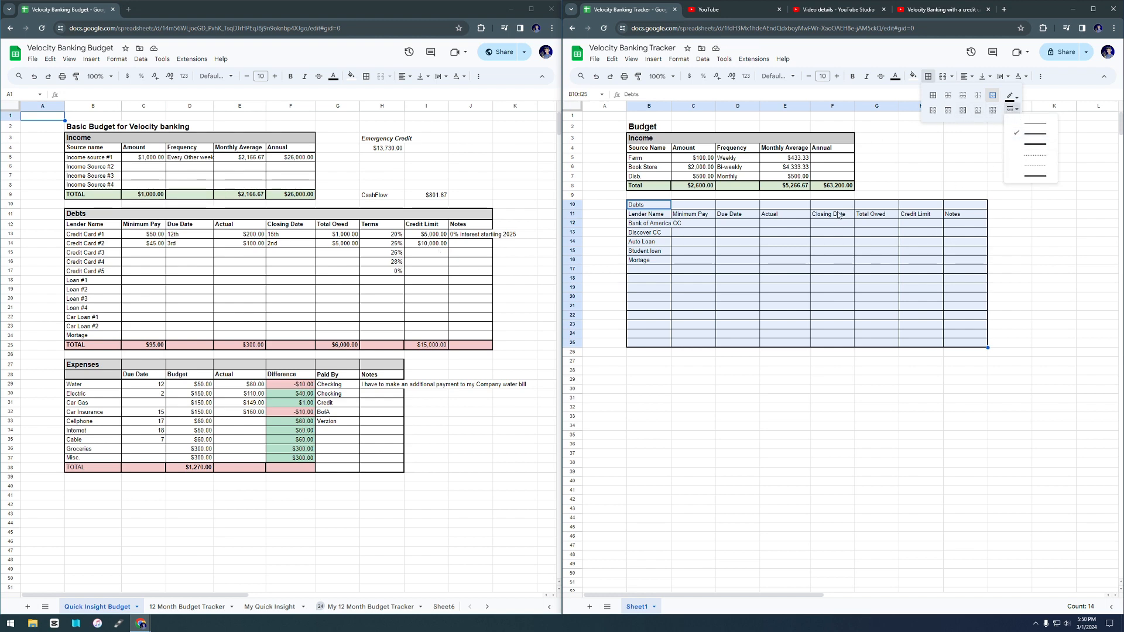
Outline the Debts title row B10:I10 with an outer border and merge its cells
left_click(657, 207)
left_click_drag(657, 208, 966, 207)
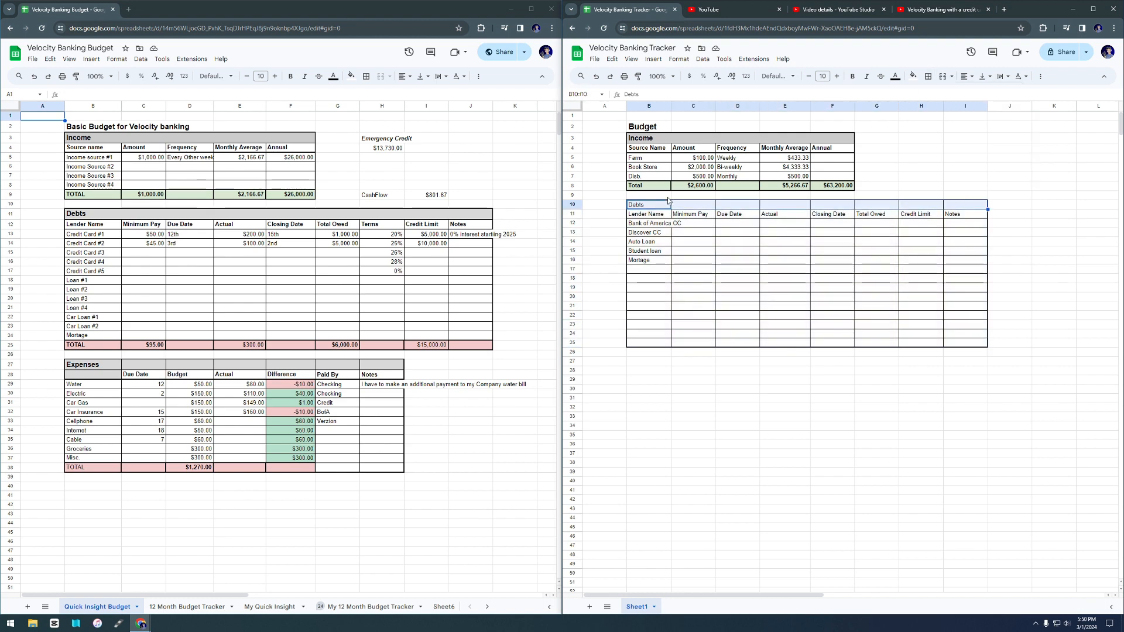
left_click(928, 76)
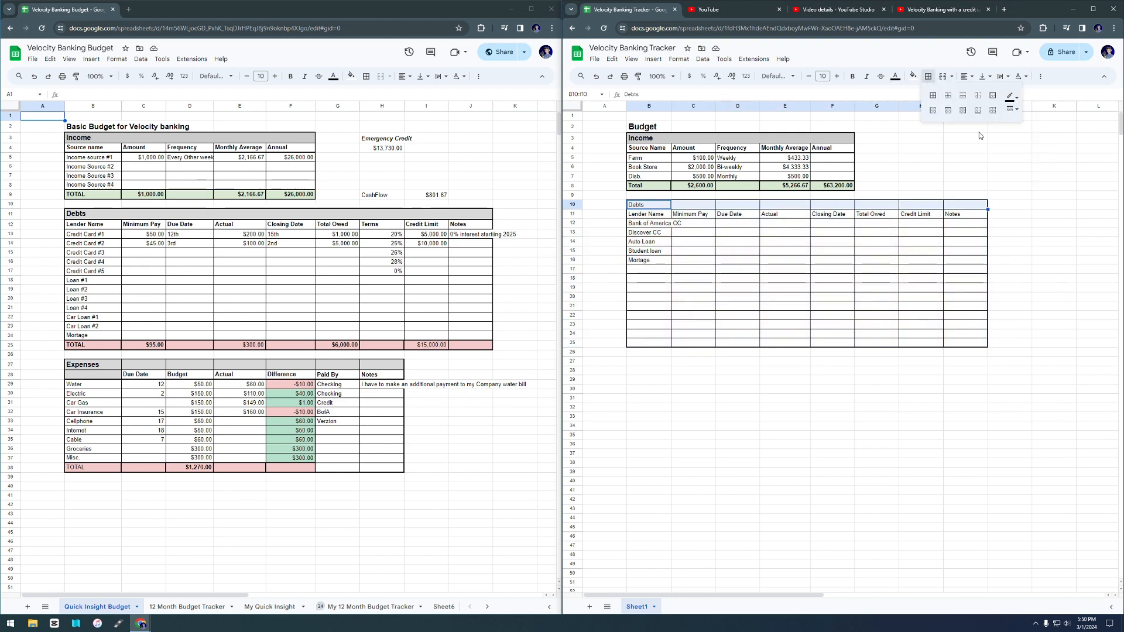
left_click(993, 98)
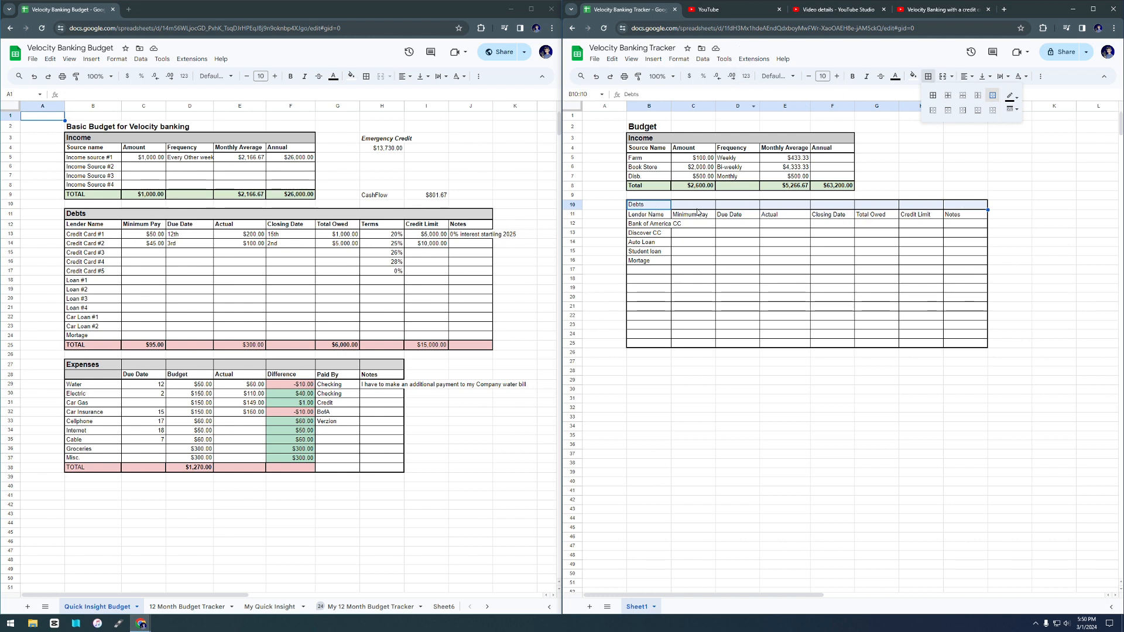
left_click(943, 77)
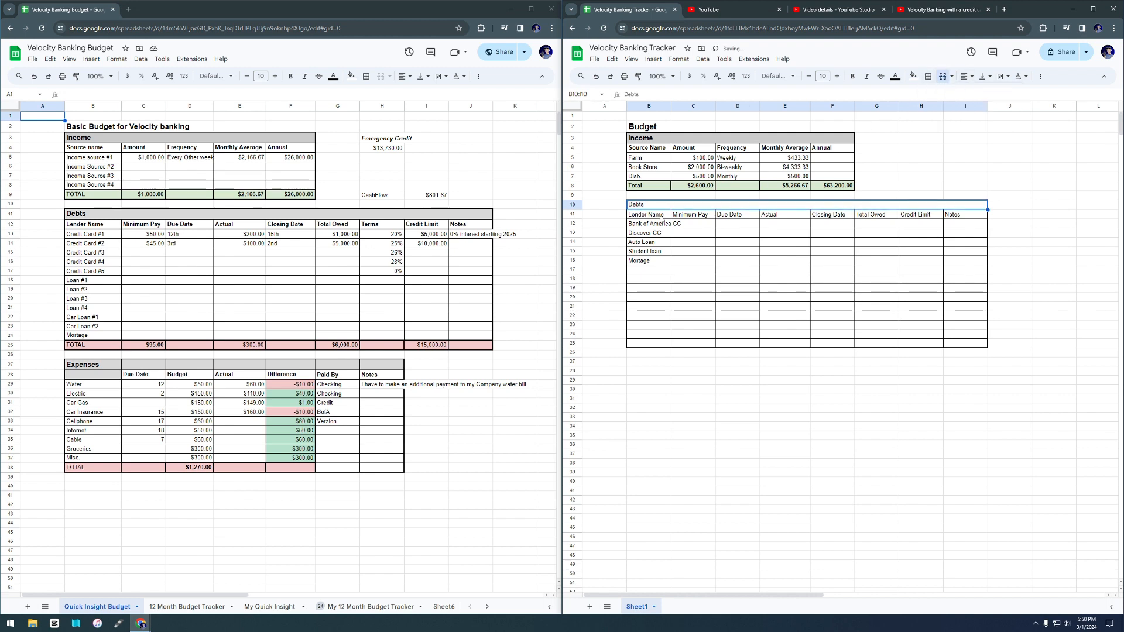
Outline the debts column header row B11:I11 and make its text bold
left_click_drag(650, 214, 966, 214)
left_click(928, 76)
key("ctrl+b")
Copy the Budget title's formatting onto the Debts title
left_click(642, 127)
left_click(638, 77)
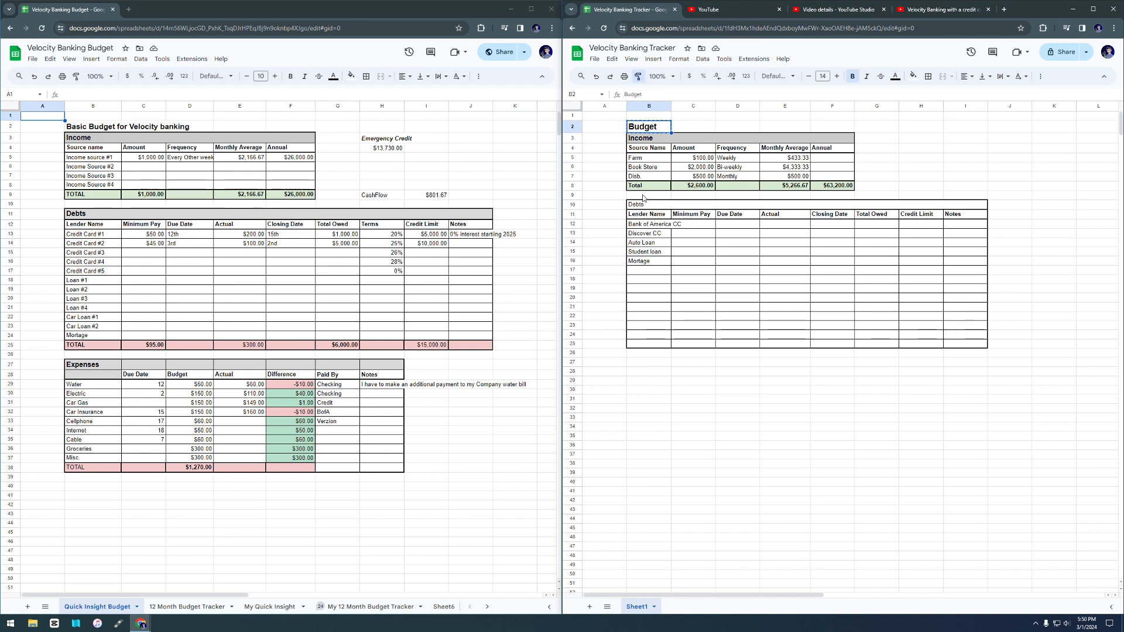
left_click(637, 205)
left_click(637, 76)
Copy the Income heading's formatting onto the merged Debts title row
left_click(640, 140)
left_click(637, 77)
left_click(639, 205)
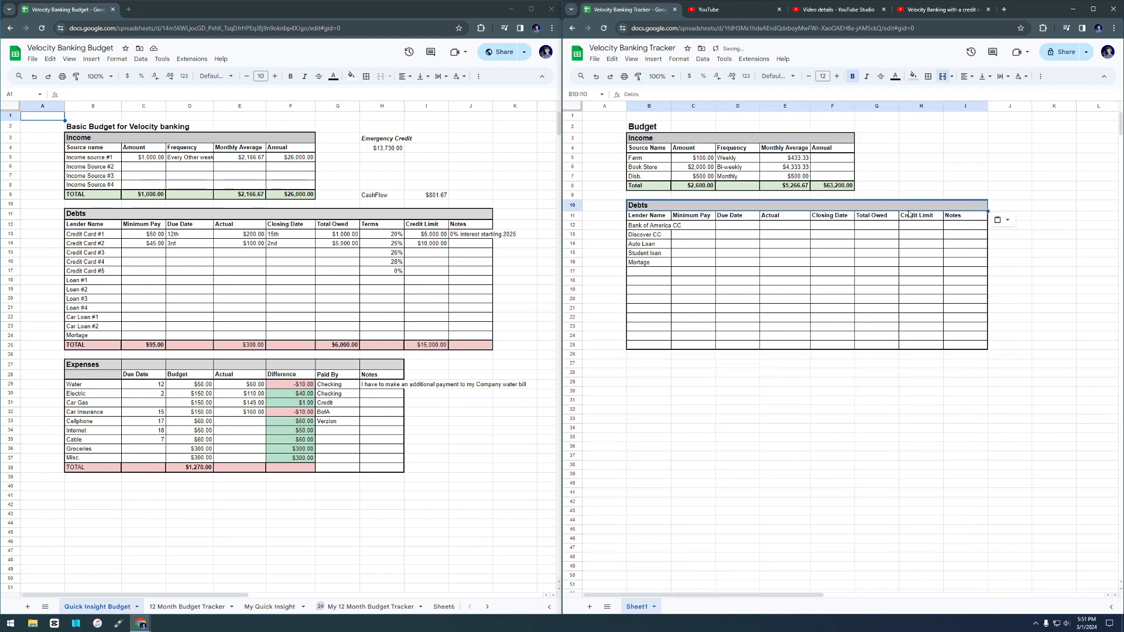
Label the last row of the debts table Totals in B25
left_click(654, 346)
type("TOTAL")
key("Tab")
key("Left")
type("Totals")
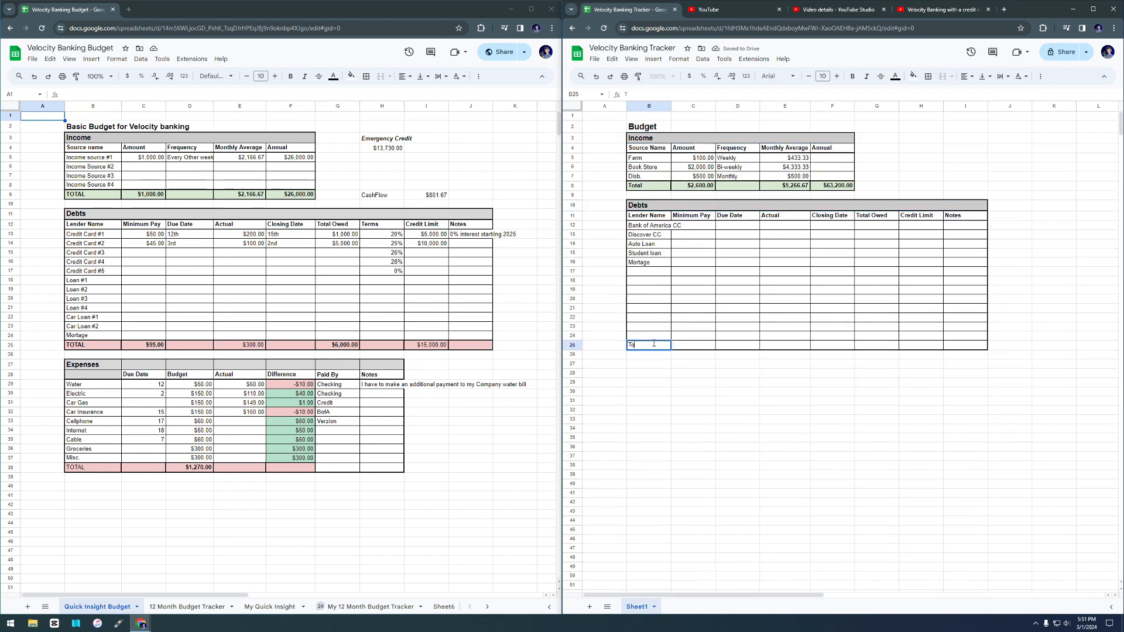
key("Tab")
Enter minimum payments of 50, 45, 450, 200 and 1500 for the five lenders in C12:C16
left_click(704, 225)
type("50")
key("Return")
type("45")
key("Return")
type("450")
key("Return")
type("200")
key("Return")
type("1500")
key("Right")
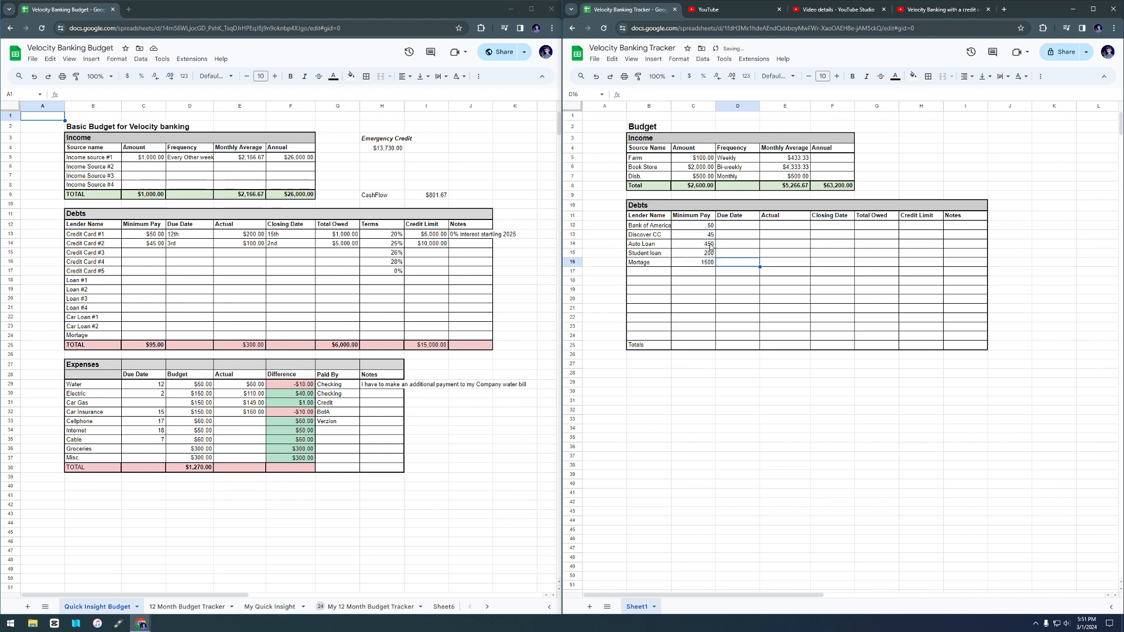
Fill the Due Date column D12:D16 with 2, 6, 20, 17 and 1
type("6")
key("Up")
type("2")
key("Tab")
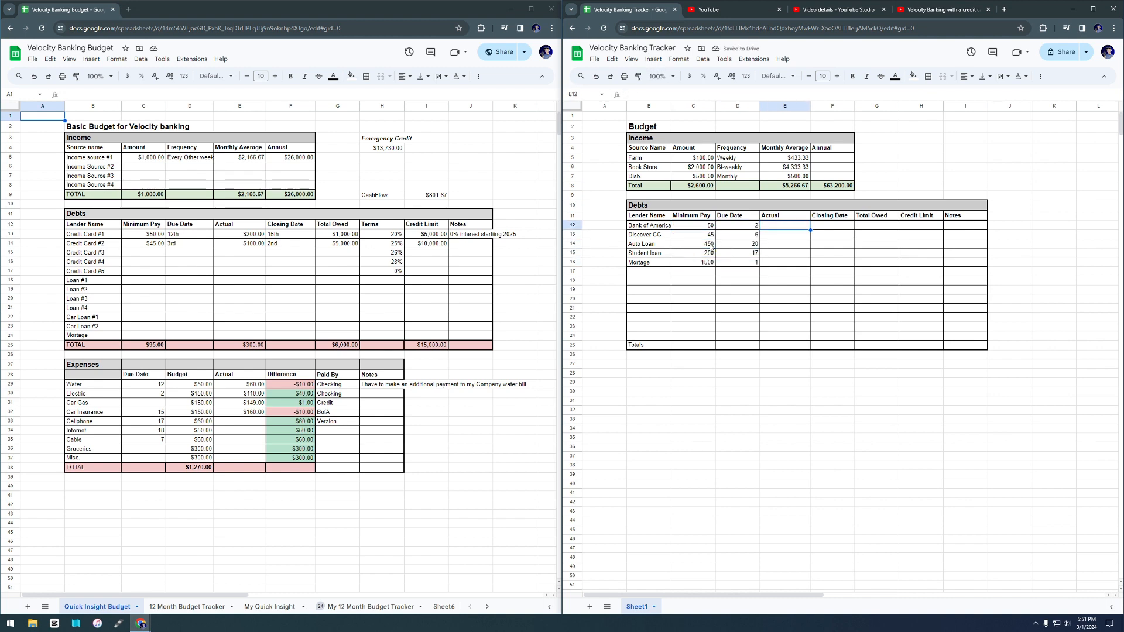
key("Left")
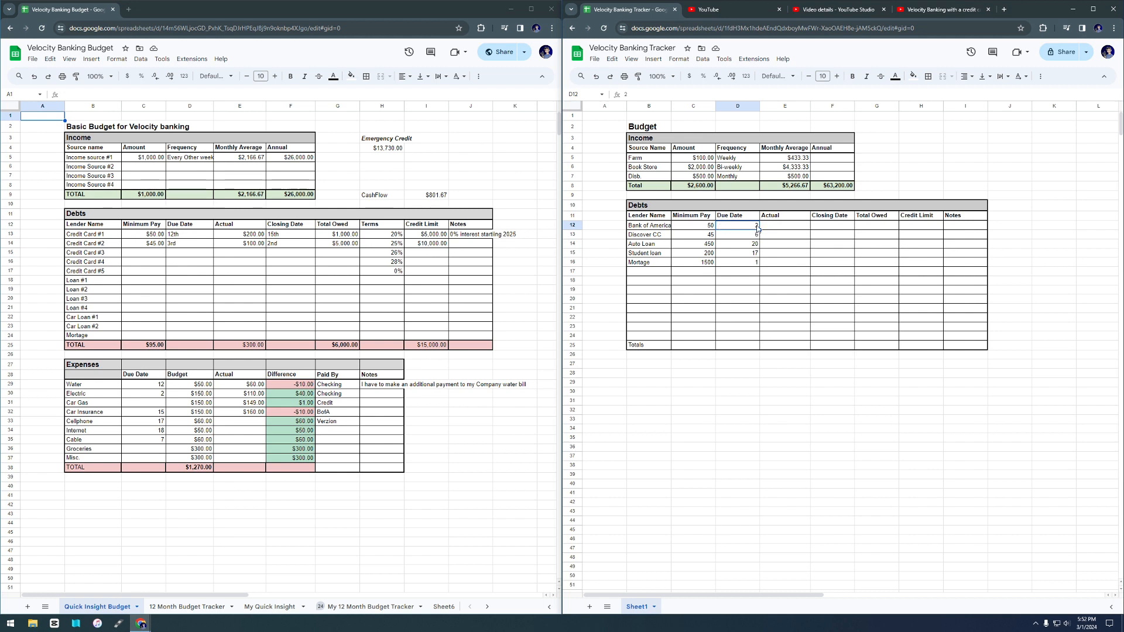
Enter actual payments of 200 for Bank of America CC and 100 for Discover CC
left_click(779, 229)
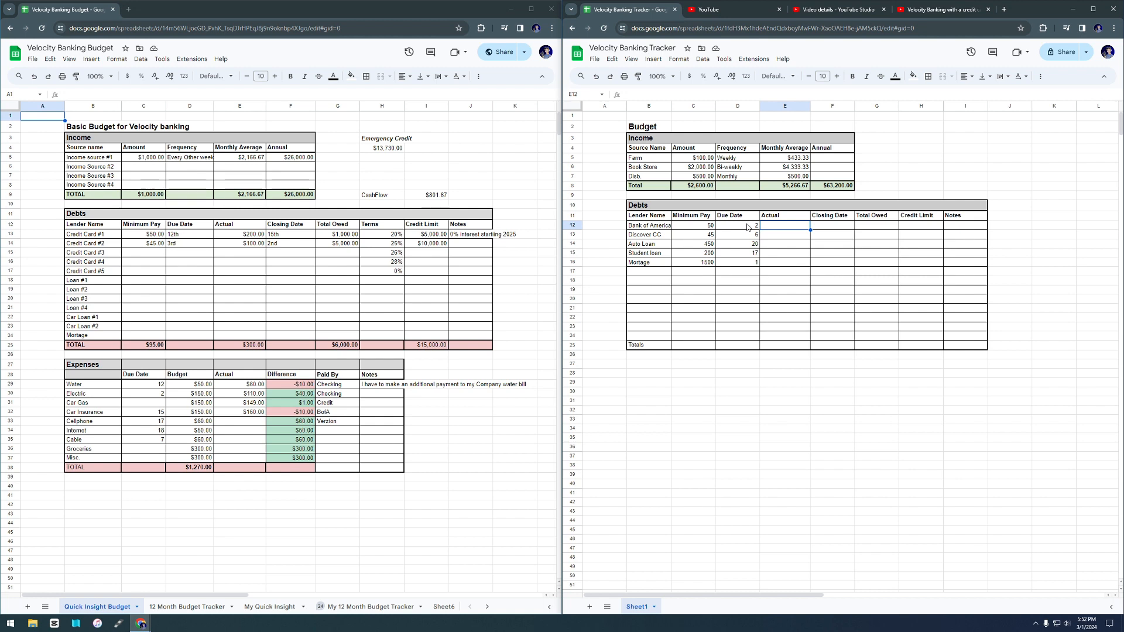
type("200")
key("Return")
type("100")
key("Right")
Enter closing dates of 15 for Bank of America CC and 20 for Discover CC
key("Right")
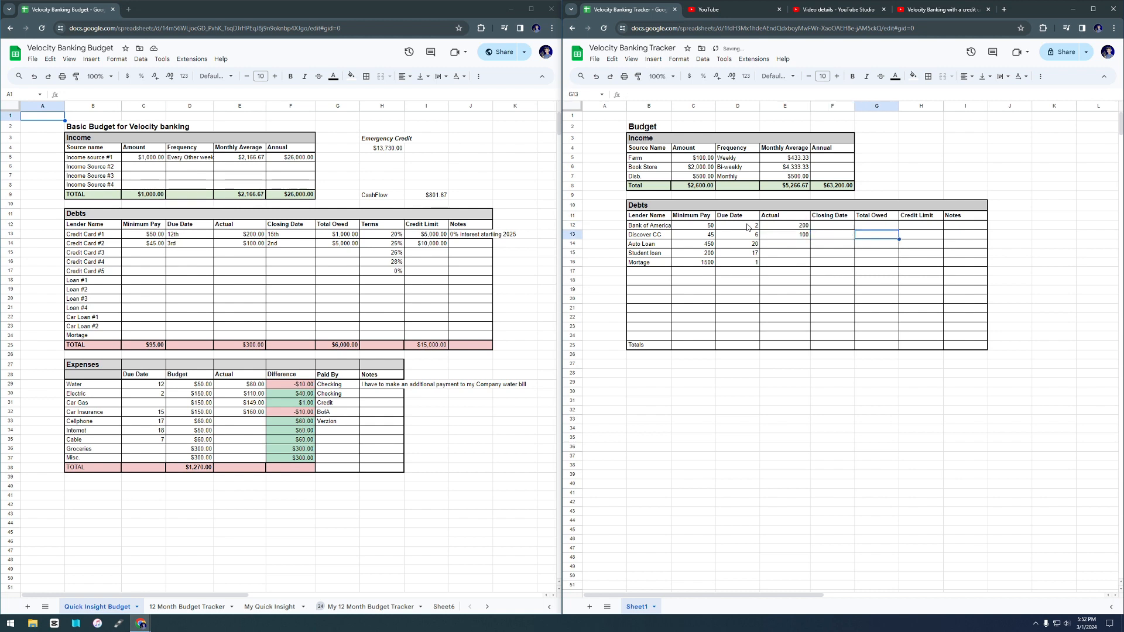
key("Up")
key("Left")
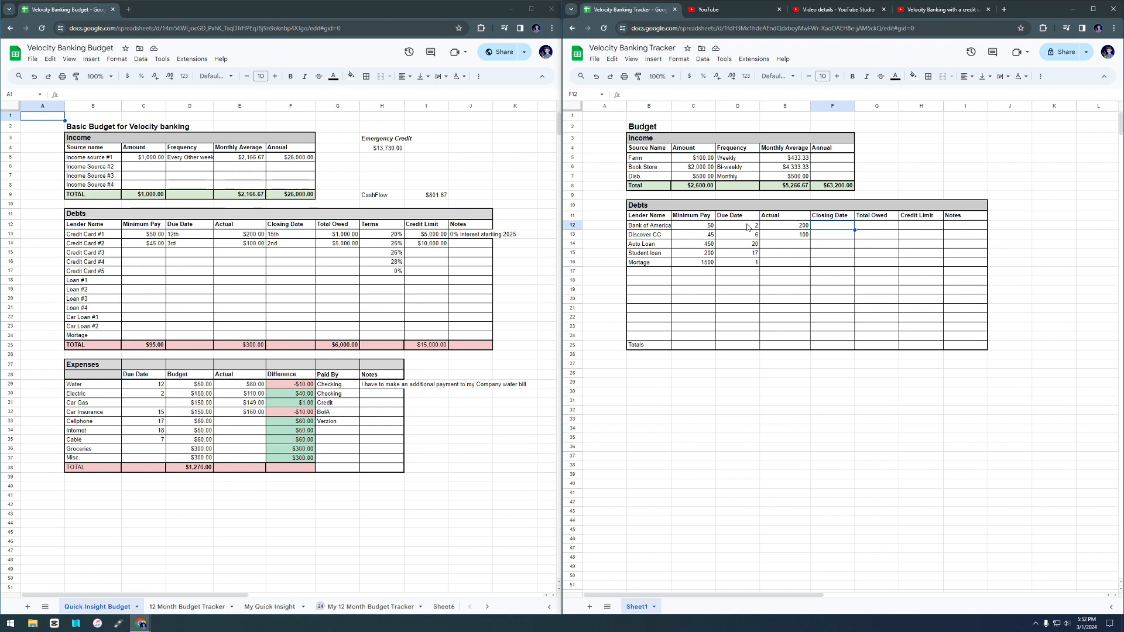
type("15")
key("Return")
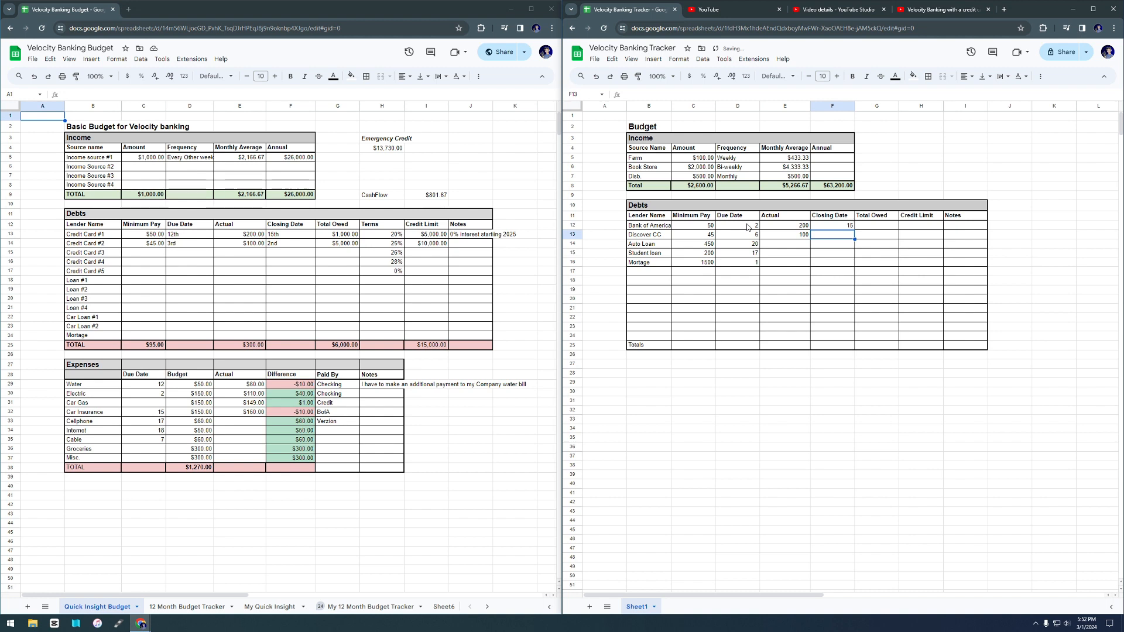
type("20")
key("Return")
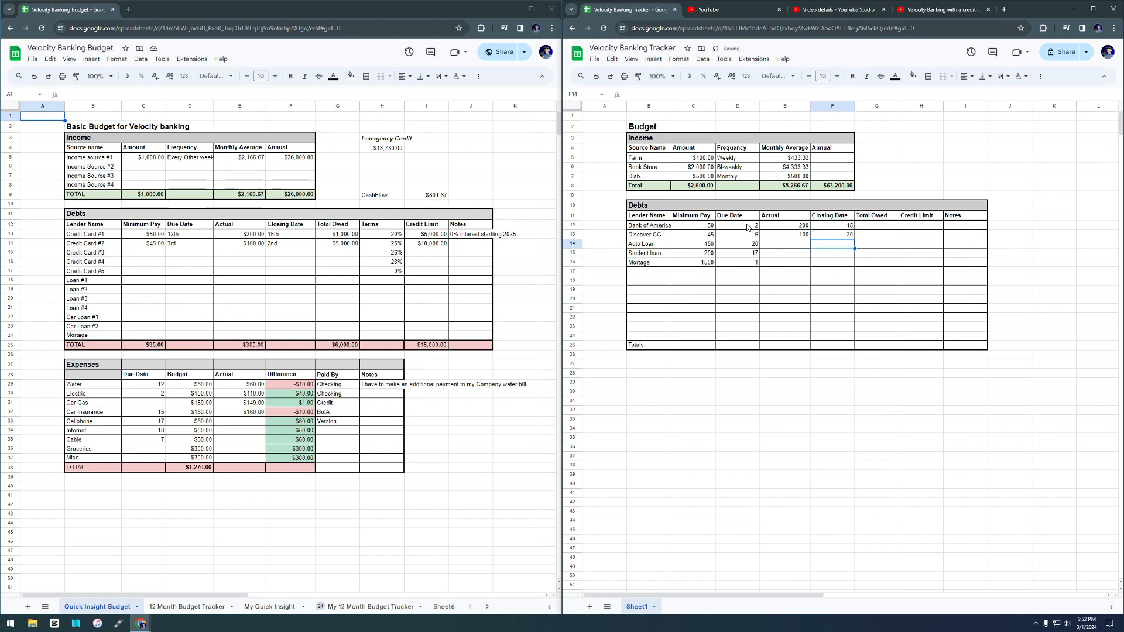
Enter total owed amounts of 5000 for Bank of America CC and 4500 for Discover CC
key("Down")
key("Down")
key("Right")
key("Up")
key("Up")
key("Up")
key("Up")
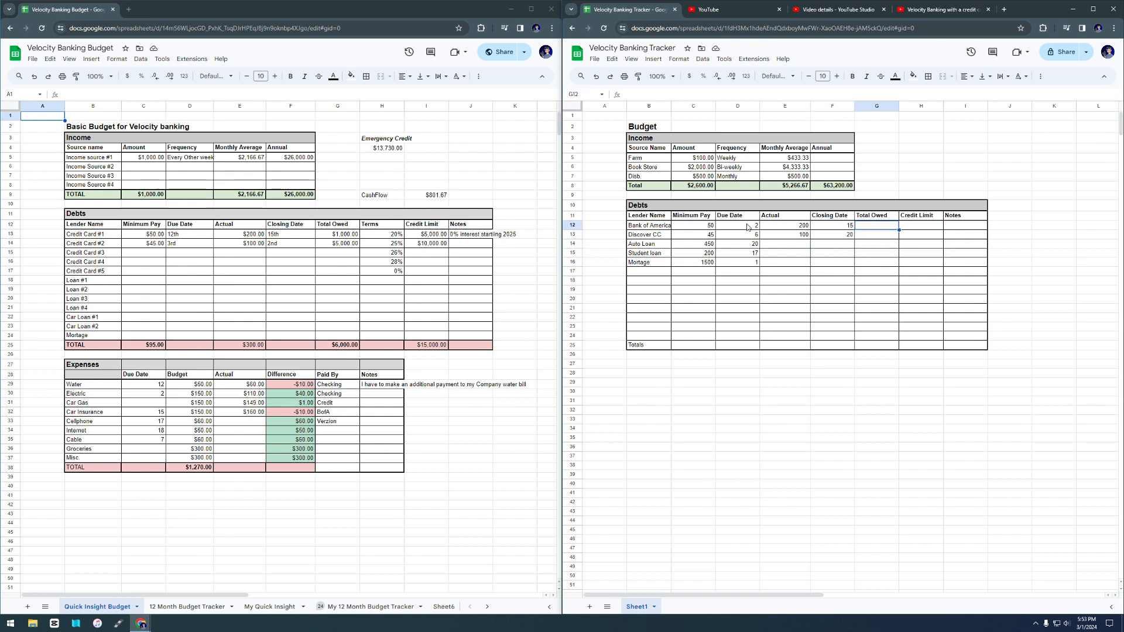
type("5000")
key("Return")
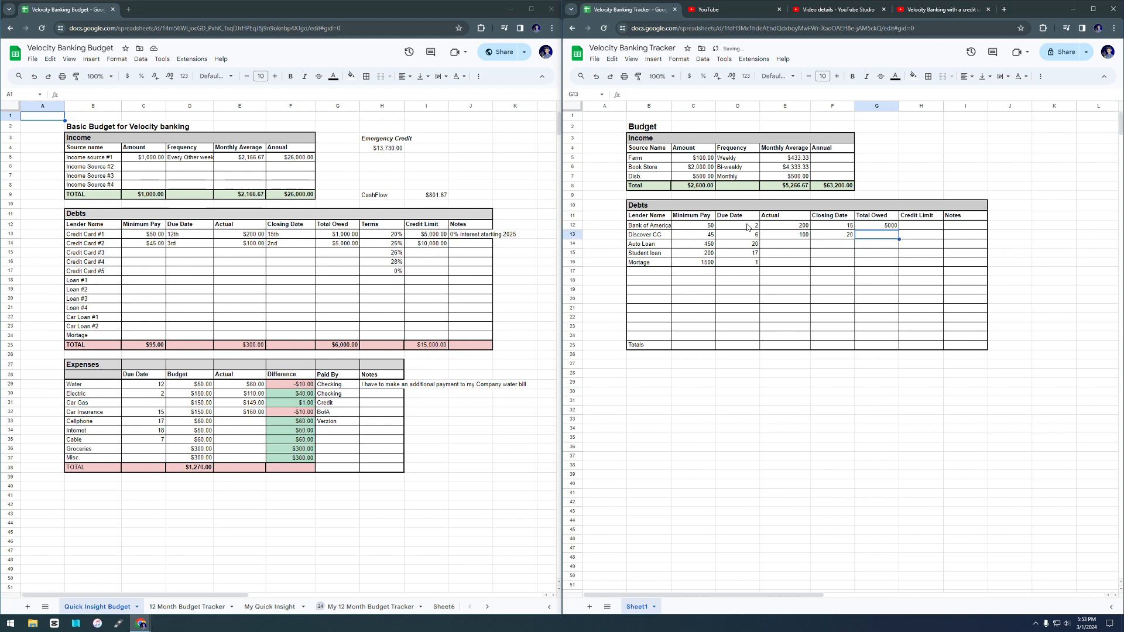
type("4500")
key("Return")
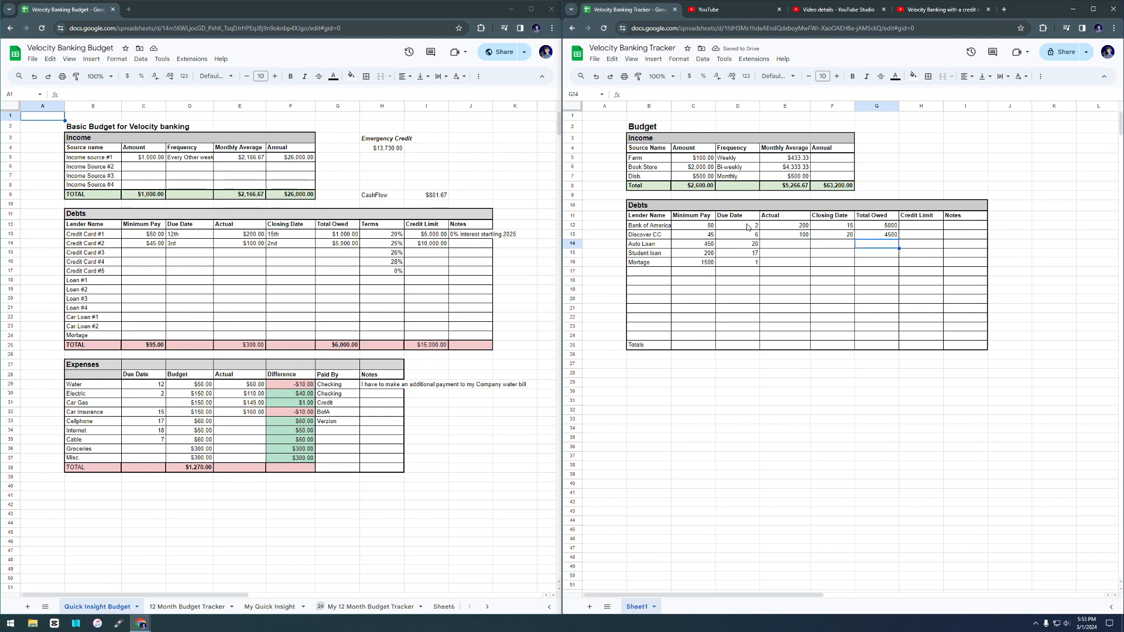
Enter total owed amounts of 25000 for Auto Loan, 60000 for Student loan and 250000 for Mortage
type("25000")
key("Return")
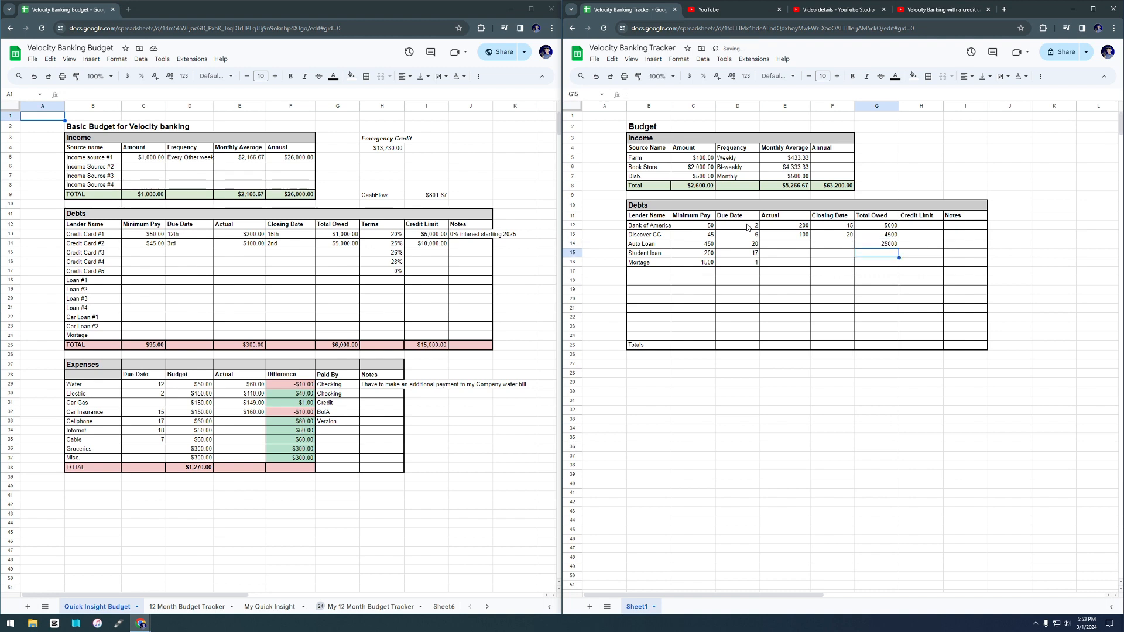
type("60000")
key("Return")
type("25")
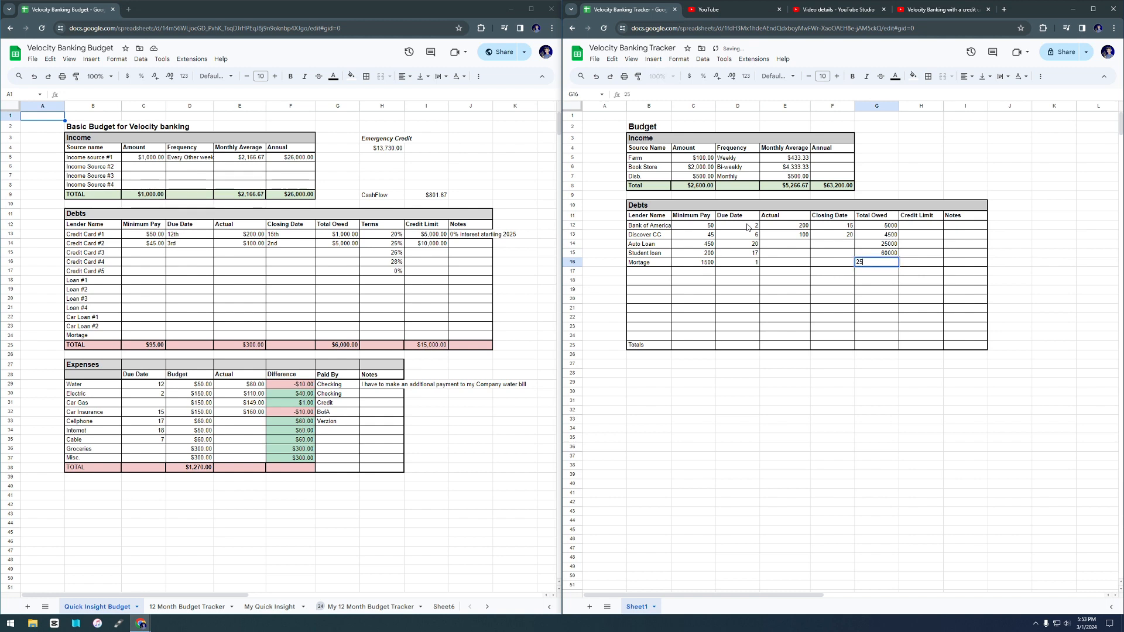
type("0000")
Enter credit limits of 10000 for Bank of America CC and 7000 for Discover CC
left_click(931, 227)
type("10000")
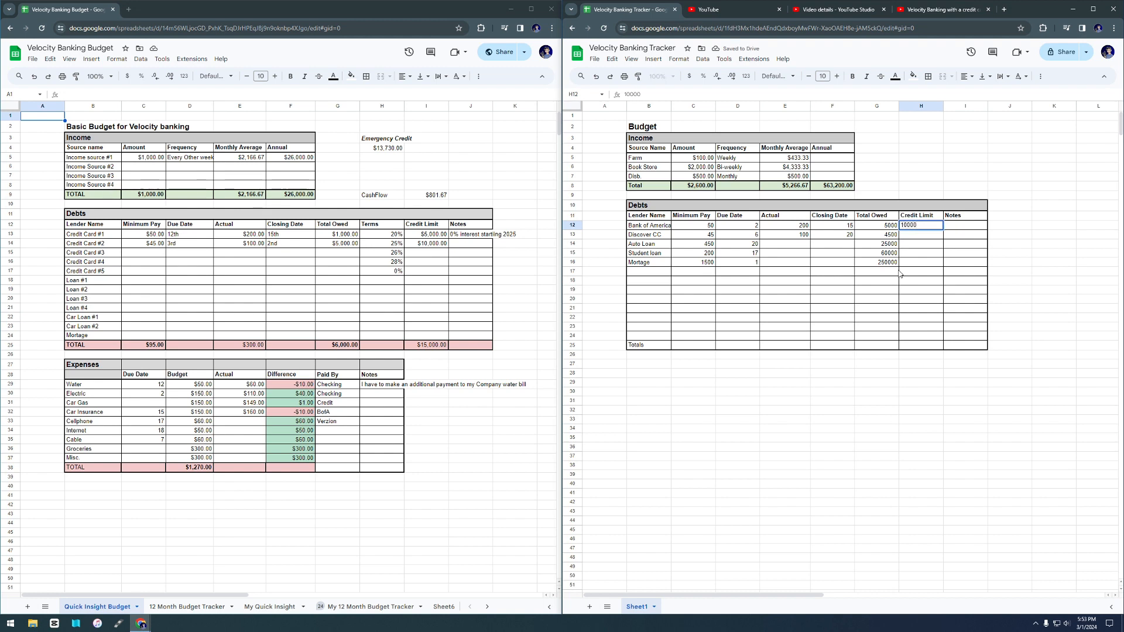
key("Return")
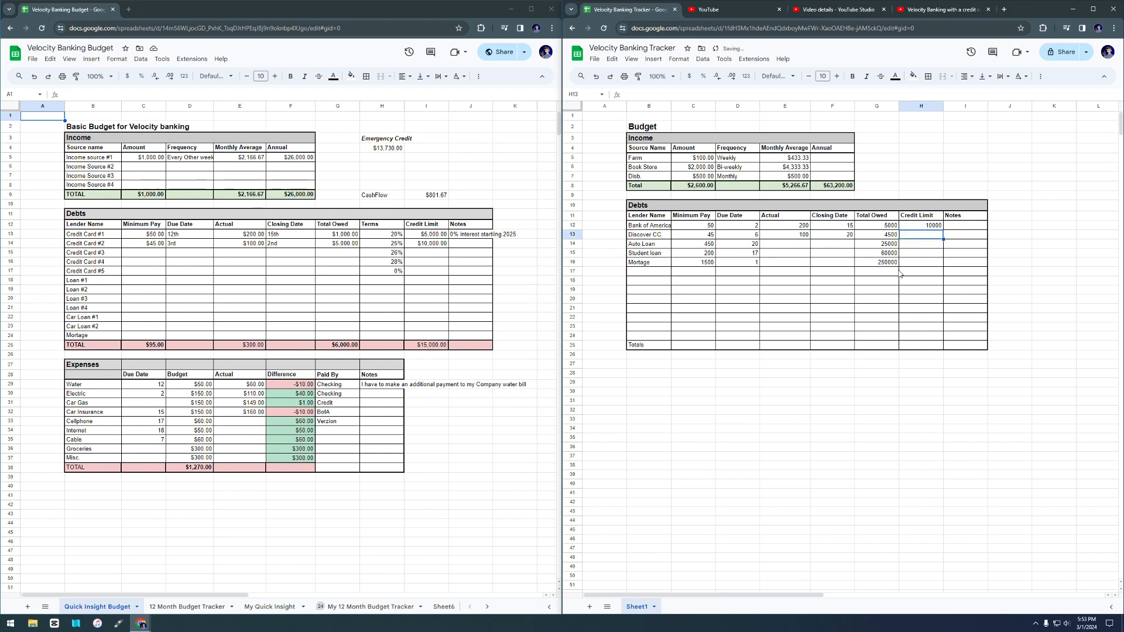
type("7000")
key("Return")
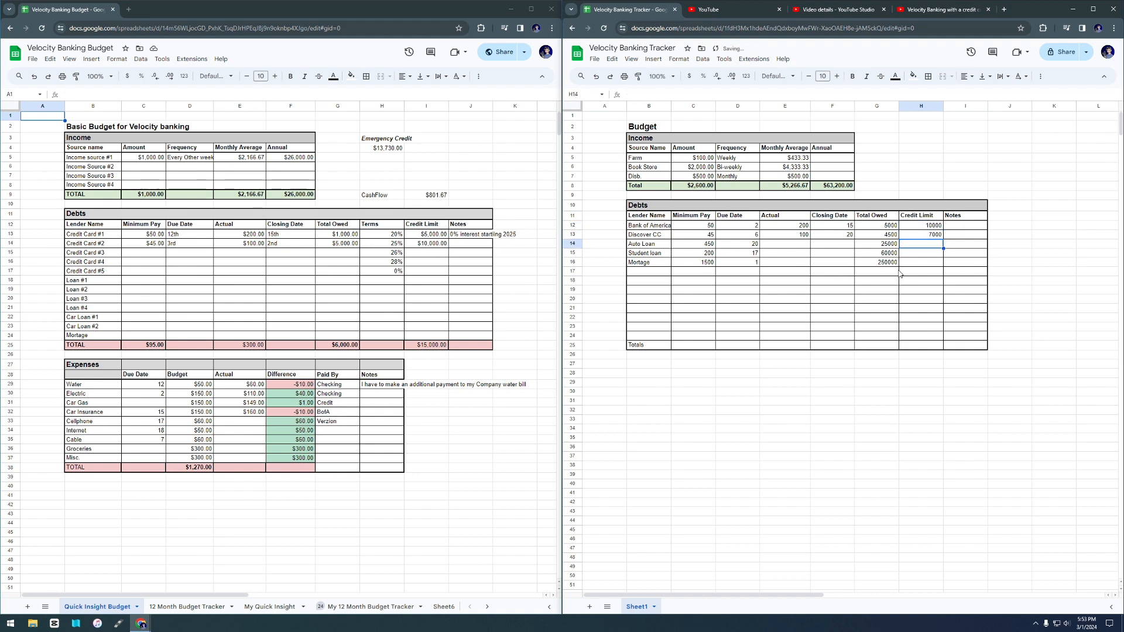
Add the note "0% for the next 6 months interest starts 6/2024" for Bank of America CC in I12
left_click(968, 228)
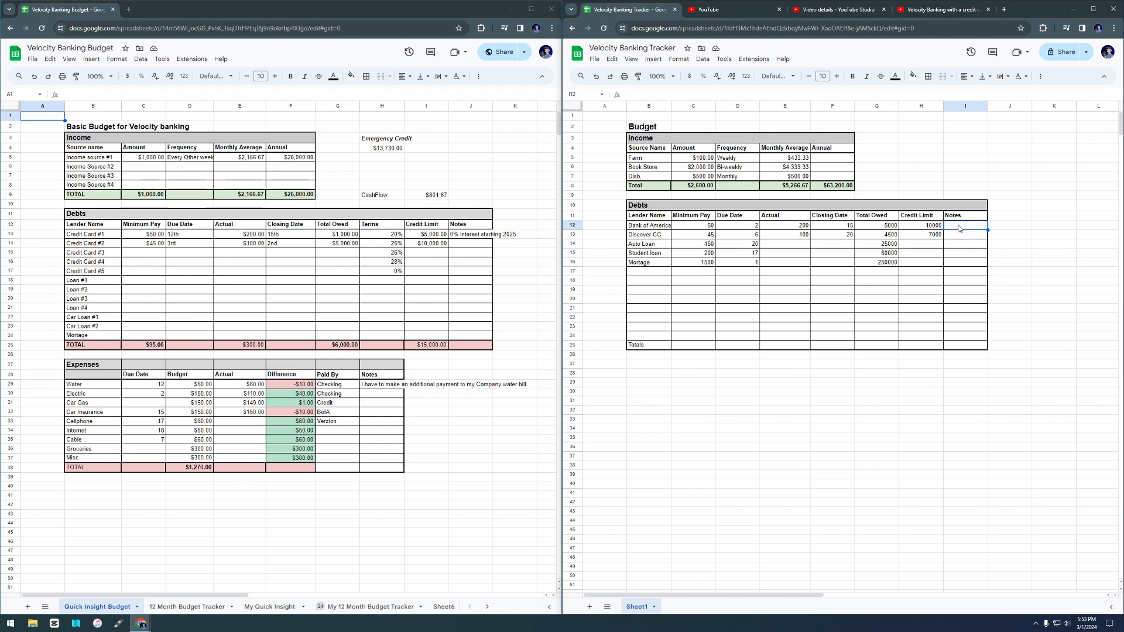
left_click_drag(478, 233, 473, 228)
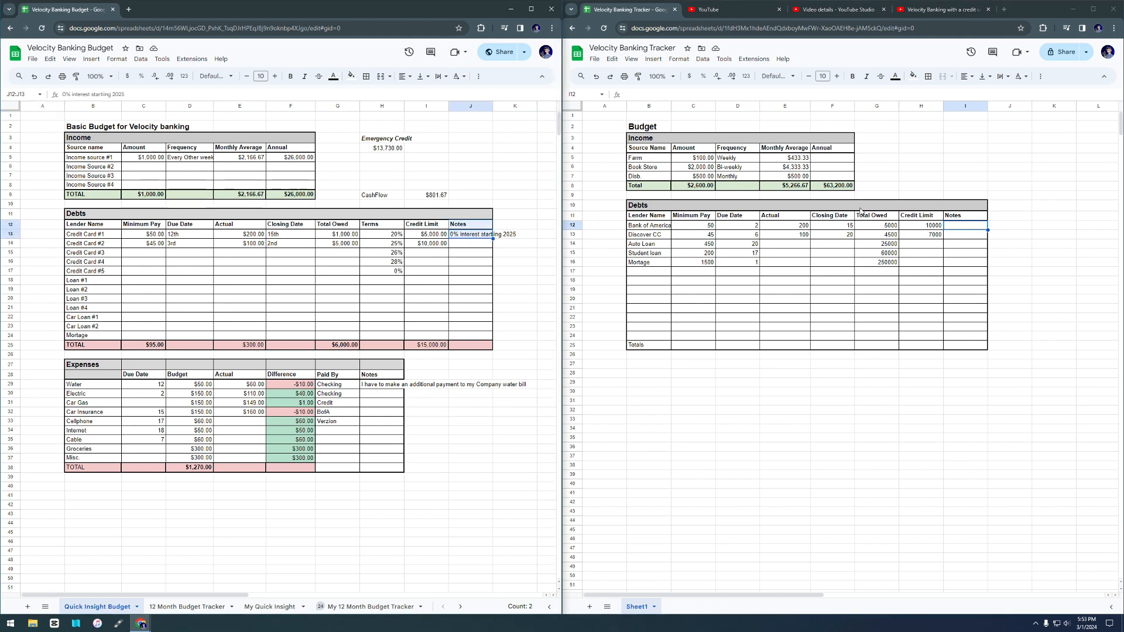
left_click(962, 229)
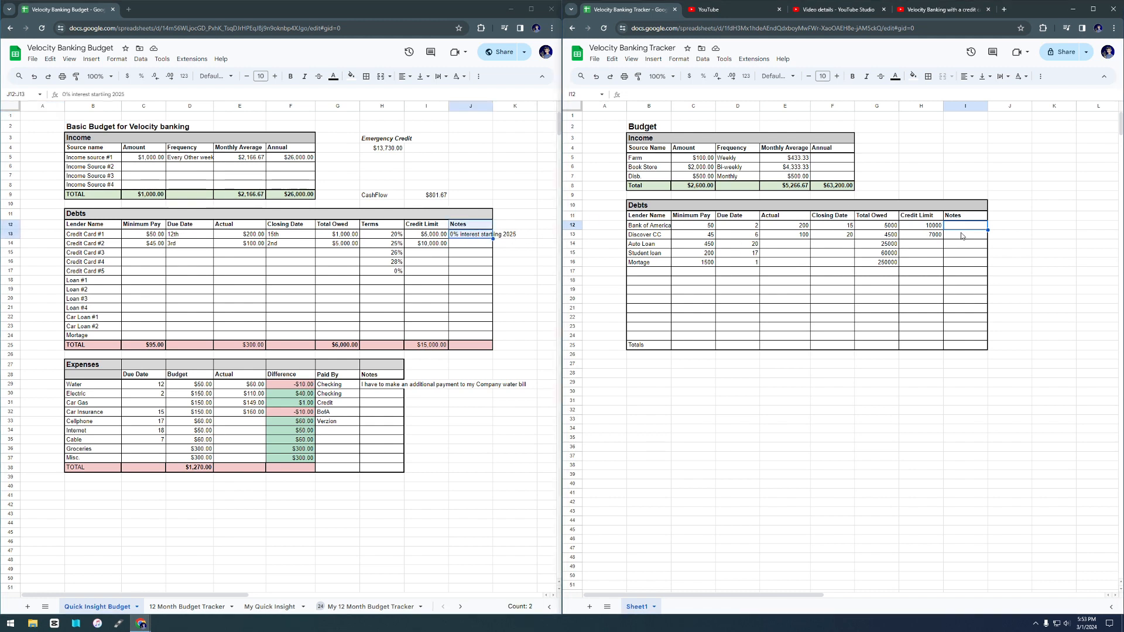
type("0% for the next 6 months")
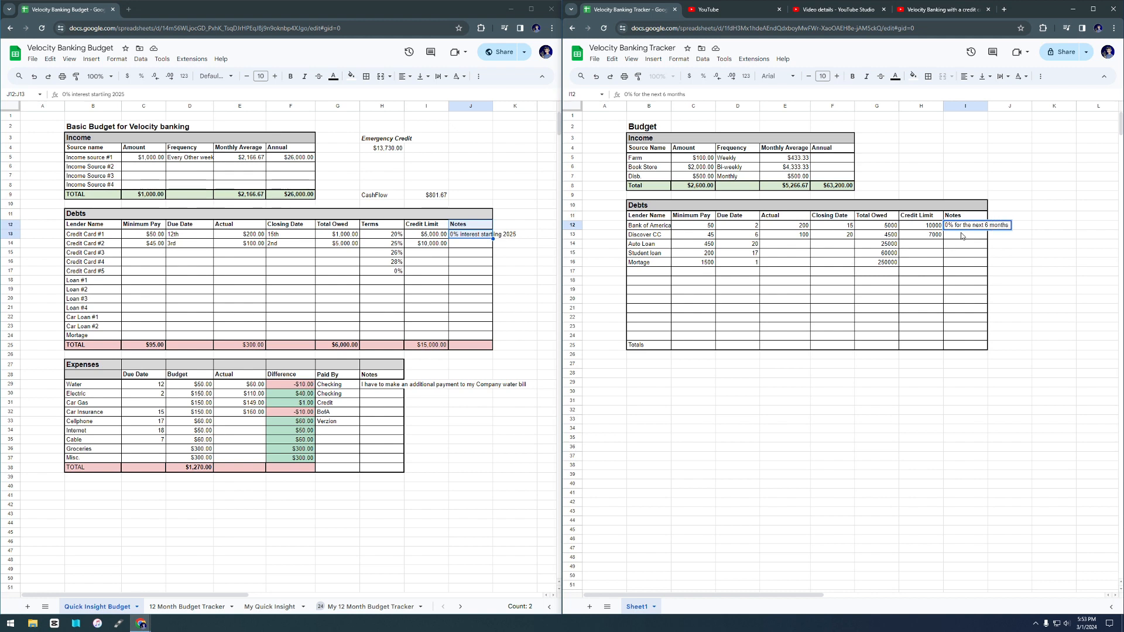
type(" interest starts 6/")
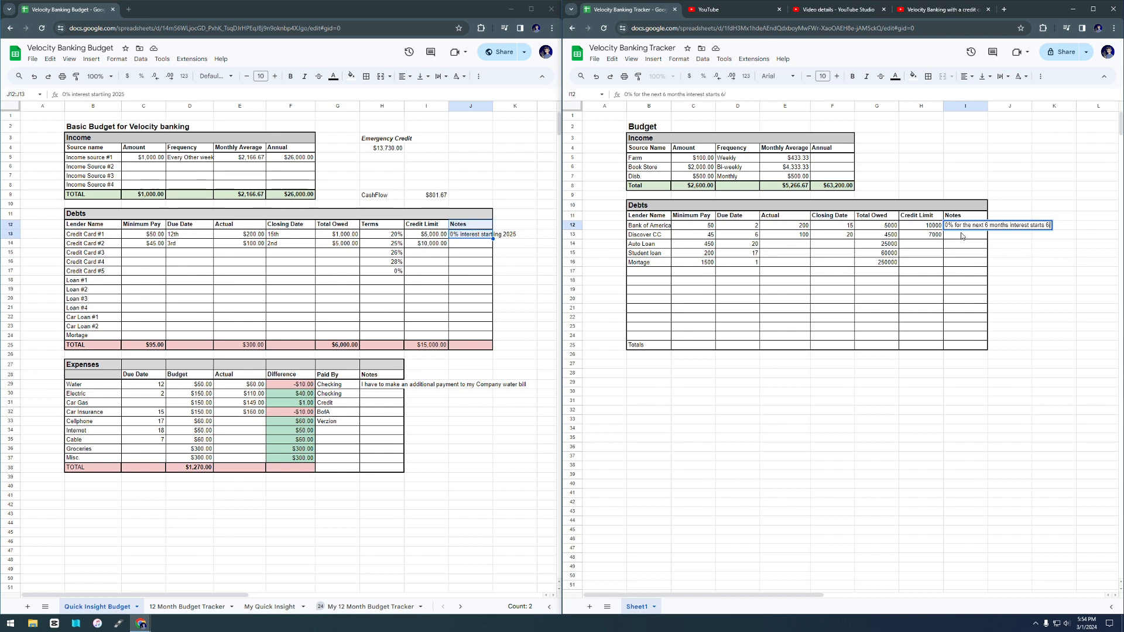
type("2024")
key("Return")
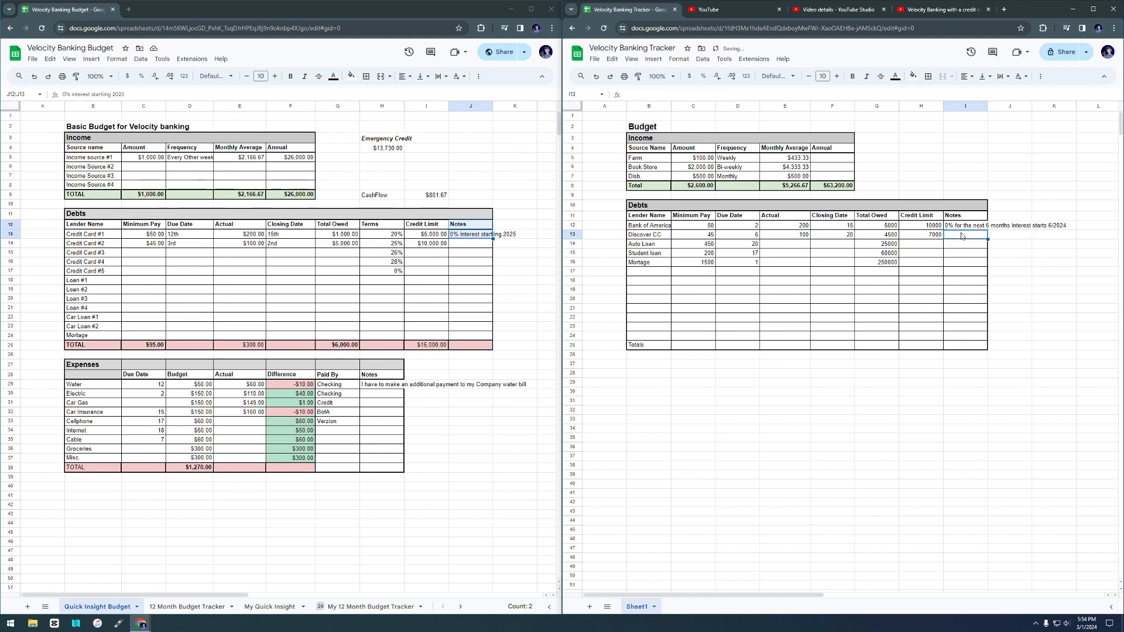
Enter 18% as the Discover CC note in I13 and review the Bank of America note text
type("18%")
key("Return")
key("Left")
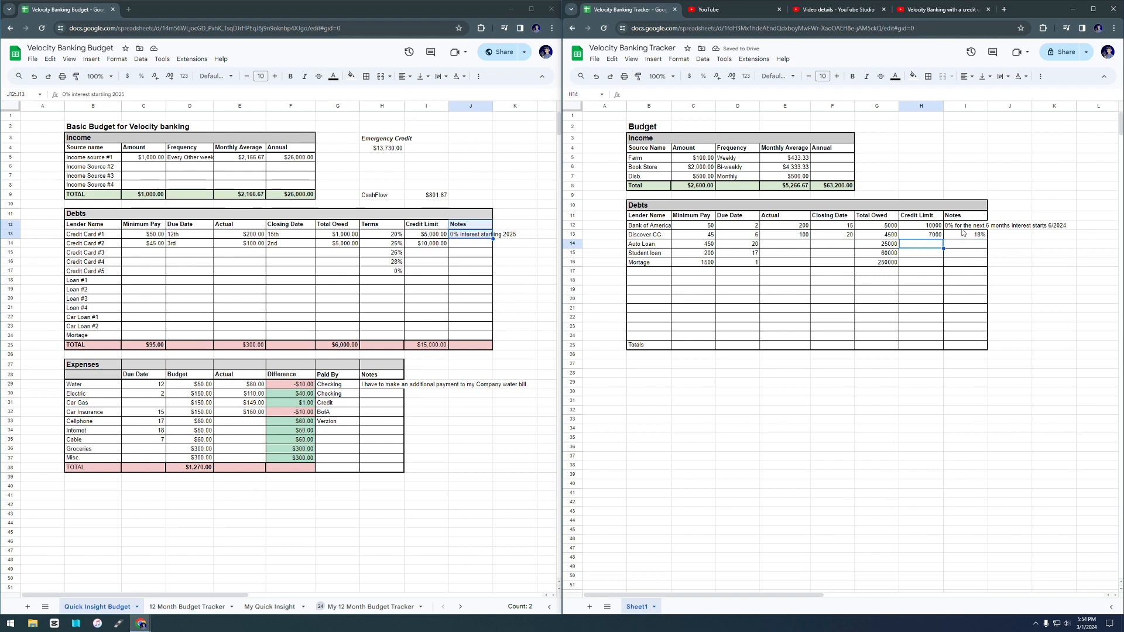
left_click(963, 226)
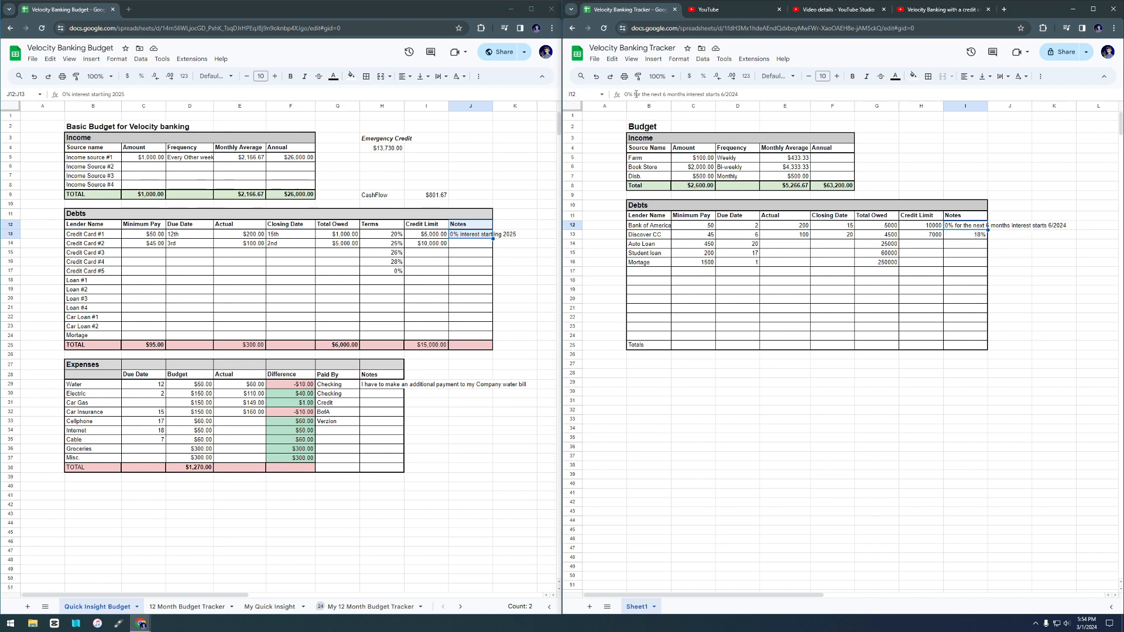
left_click_drag(751, 92, 622, 95)
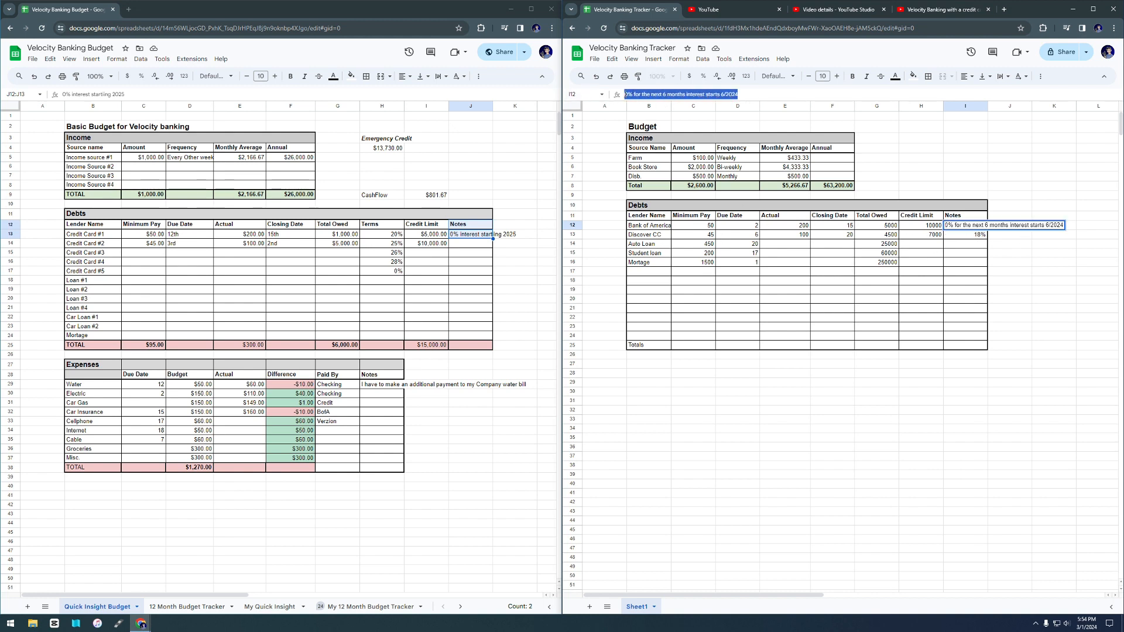
left_click(950, 234)
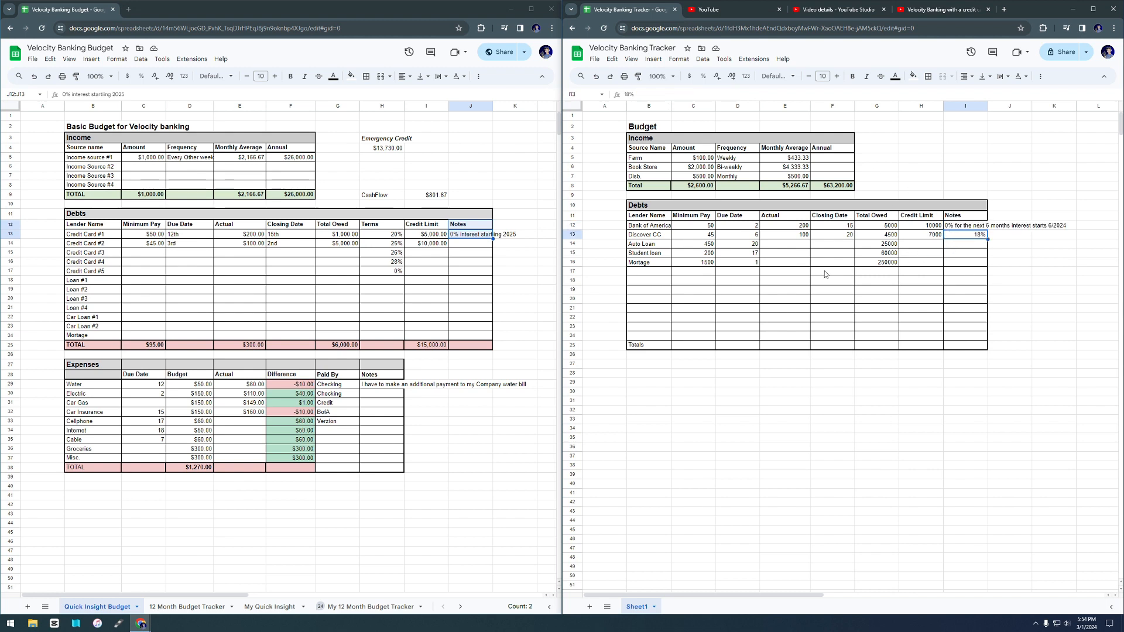
Enter the notes "25years left 5%" for Mortage, 6.50% for Student loan and 4% for Auto Loan
left_click(958, 264)
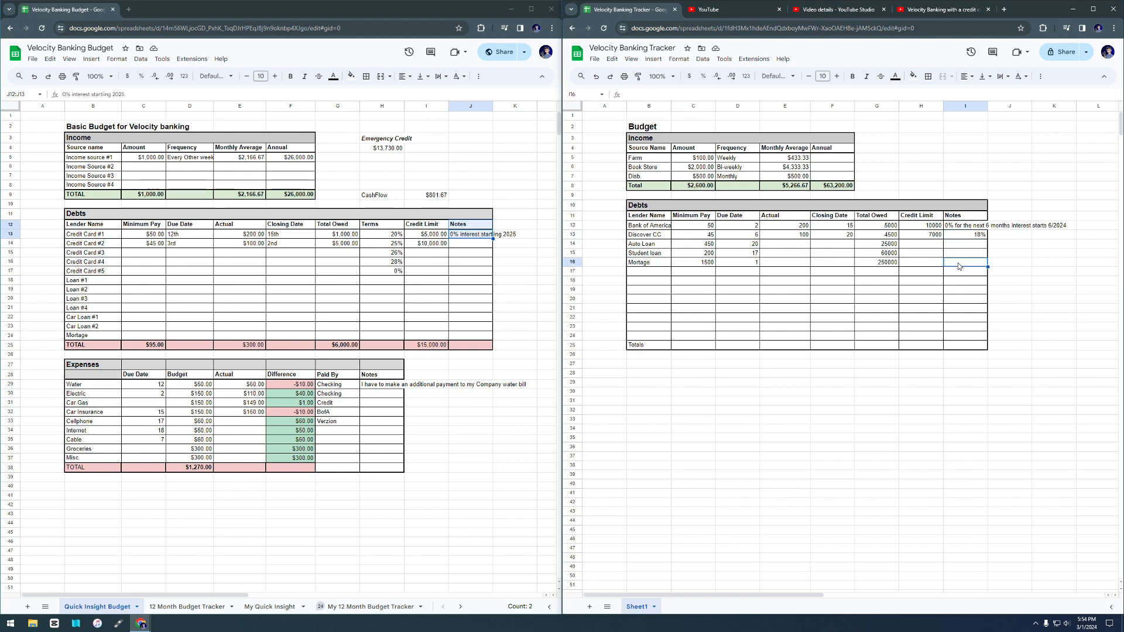
type("25years left 5%")
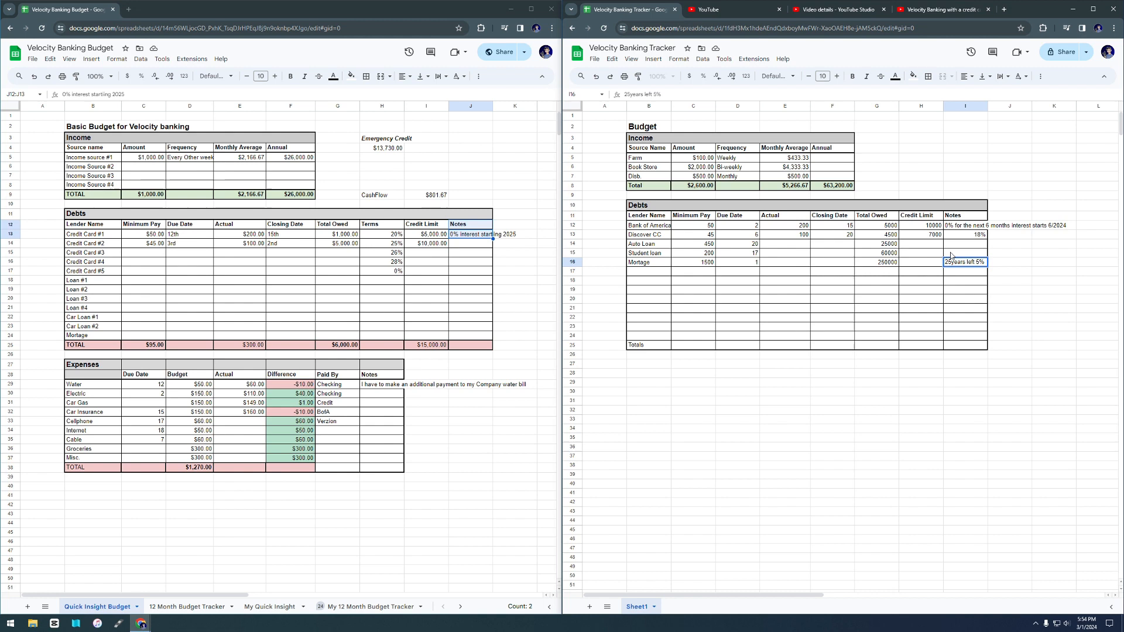
left_click(951, 253)
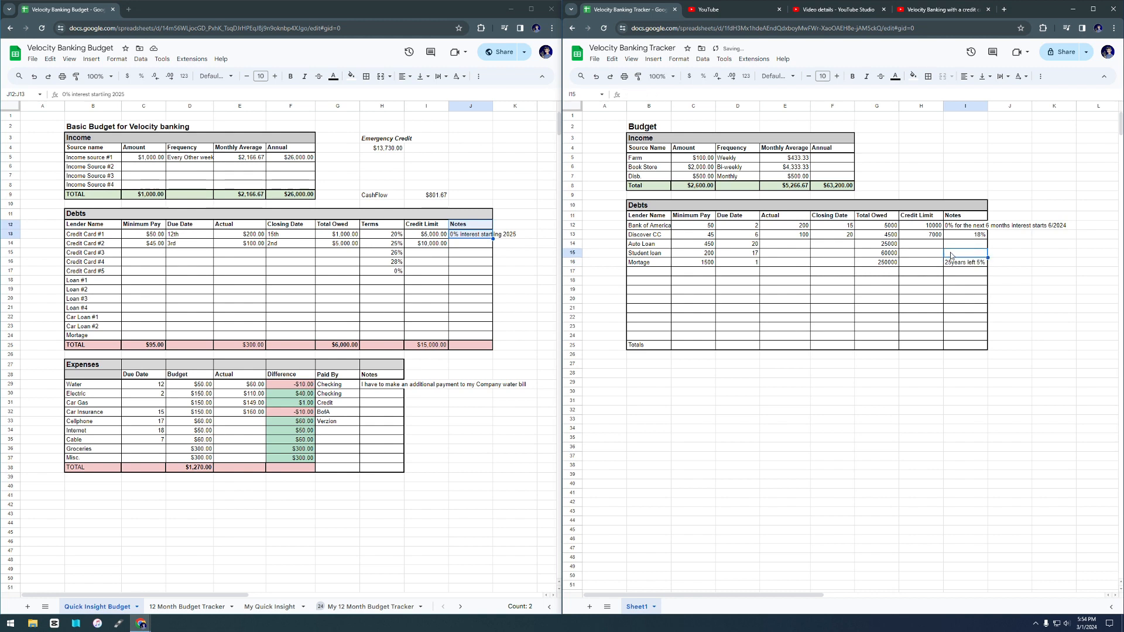
type("6.50%")
key("Up")
type("4")
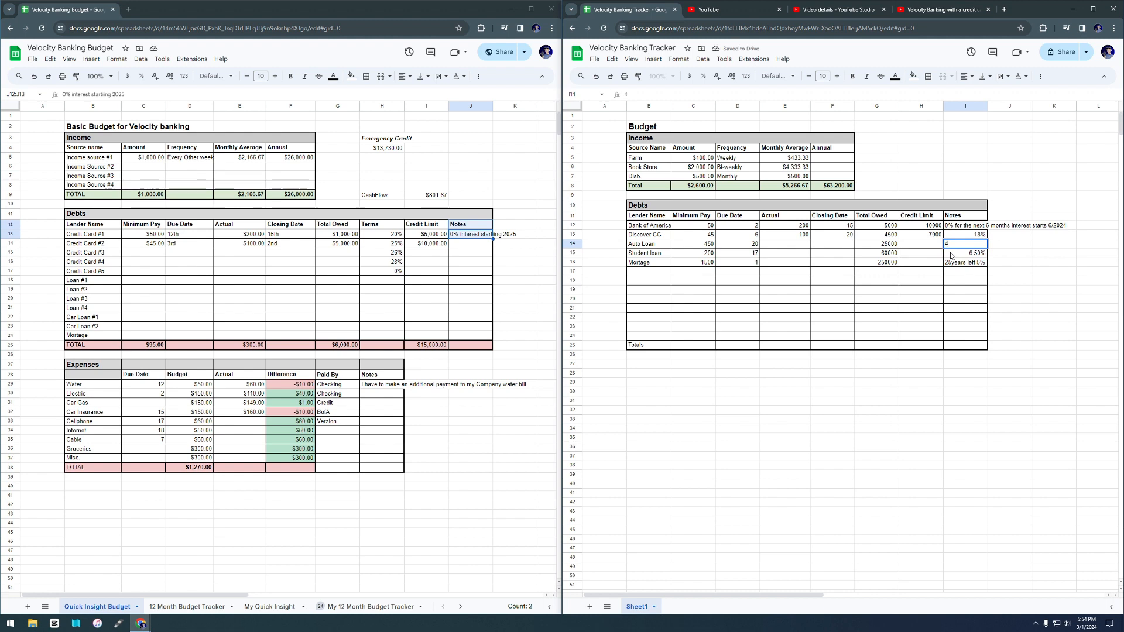
type("%")
key("Down")
key("Down")
key("Down")
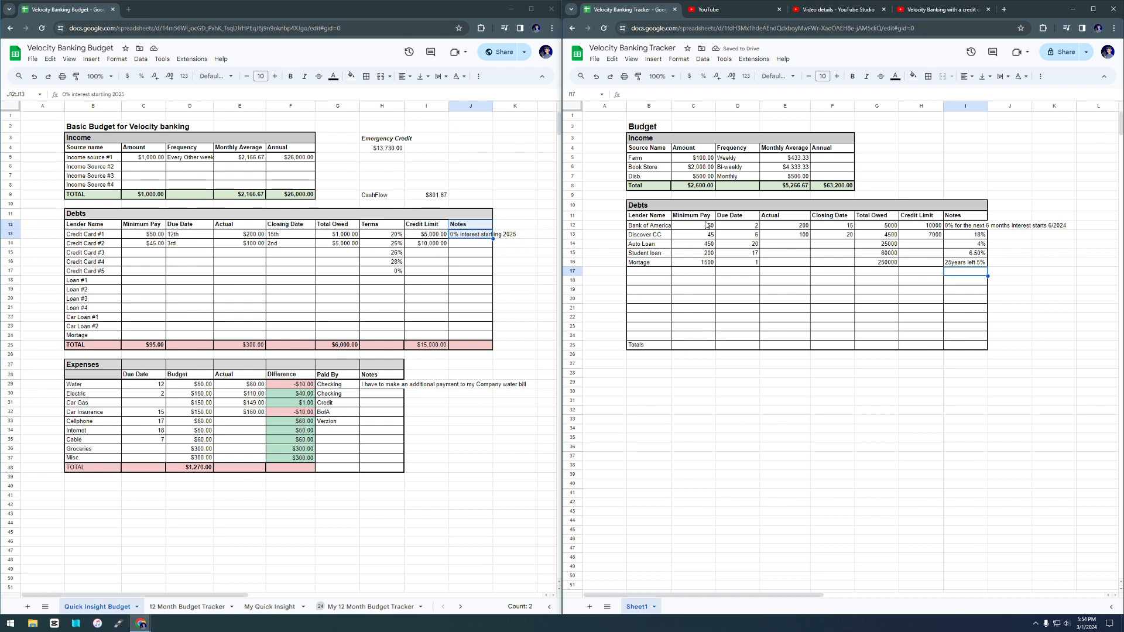
Total the Minimum Pay column in C25 with =sum(C12:C24) and copy that formula cell
left_click(696, 349)
type("=")
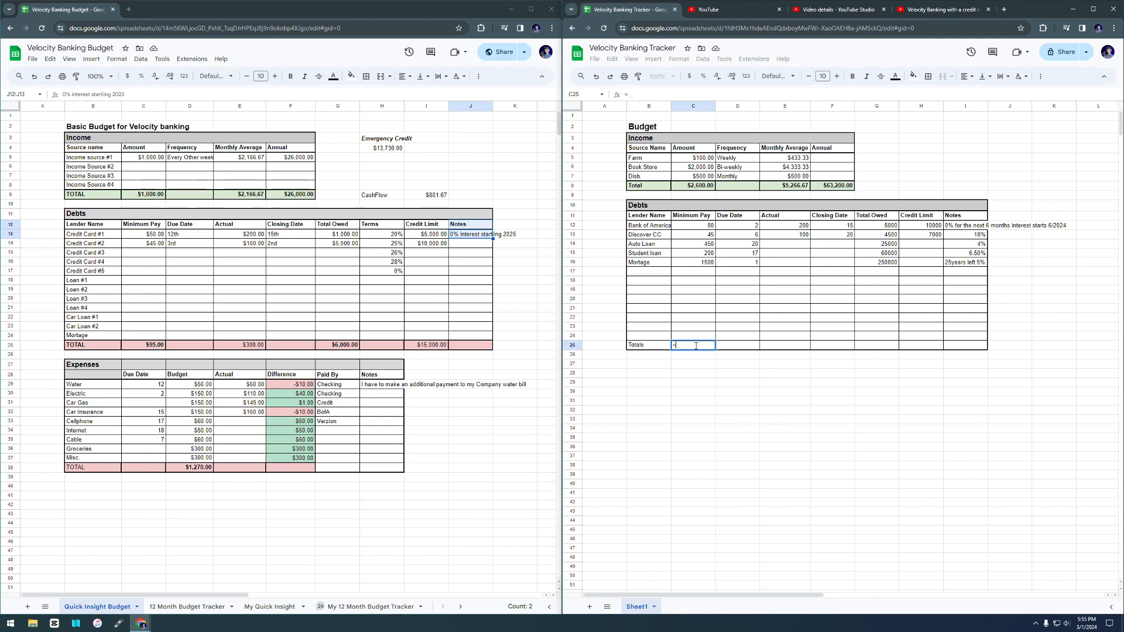
type("sum")
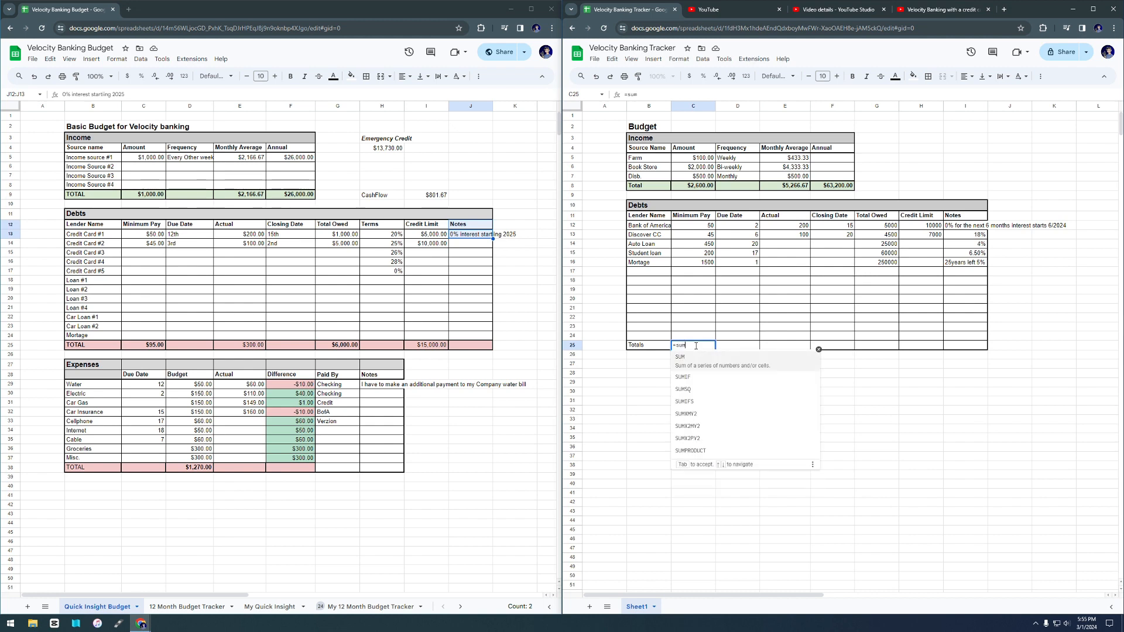
type("(")
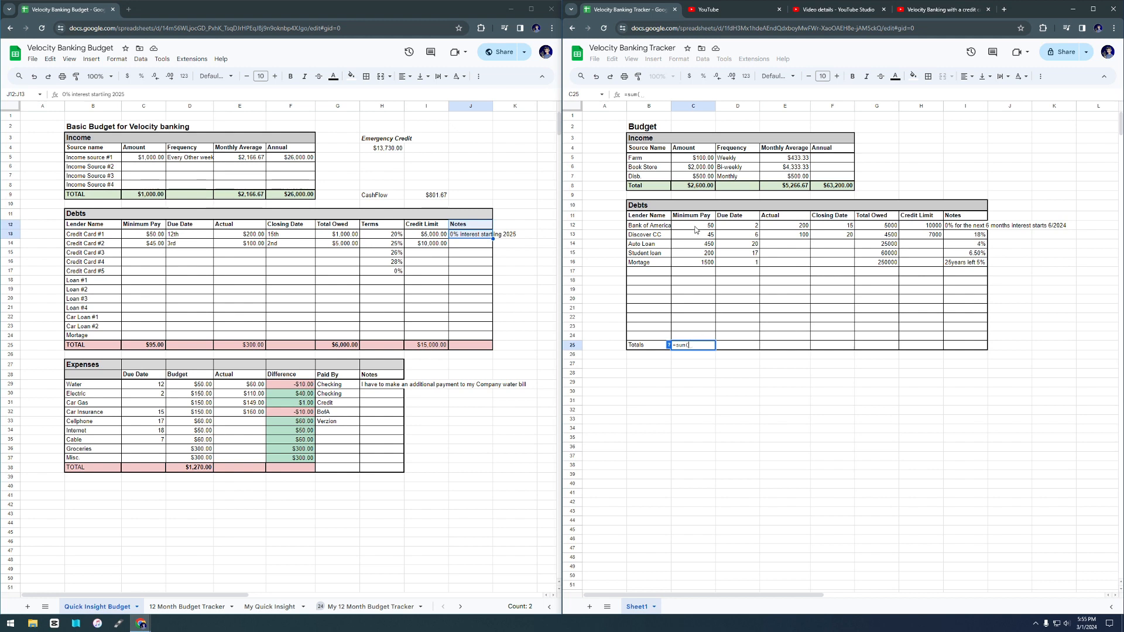
left_click_drag(693, 225, 695, 339)
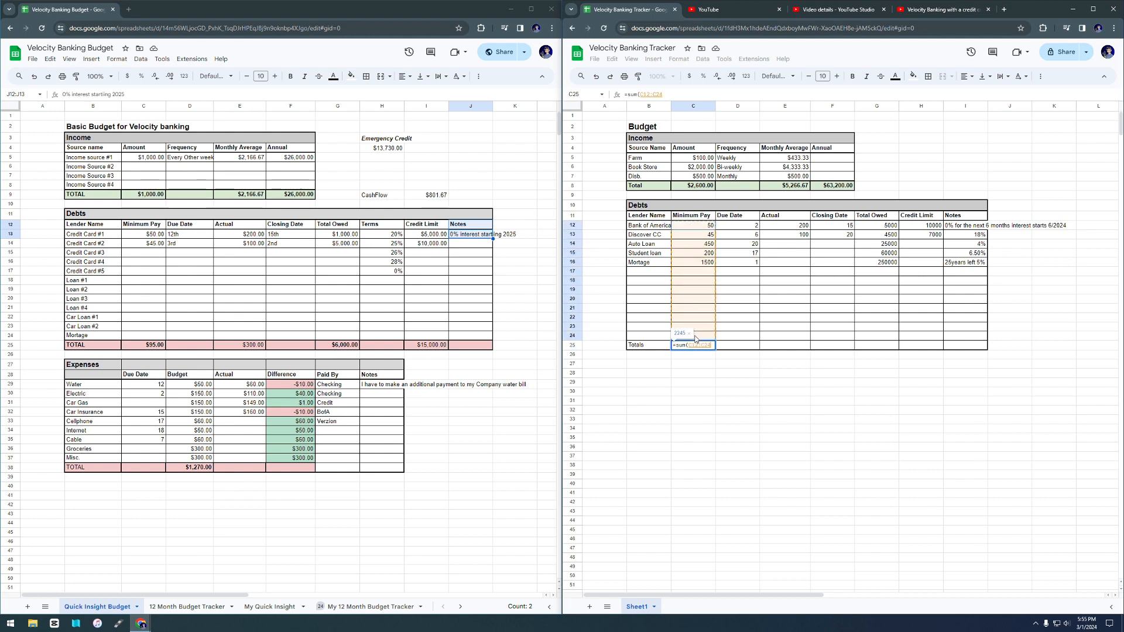
key("Return")
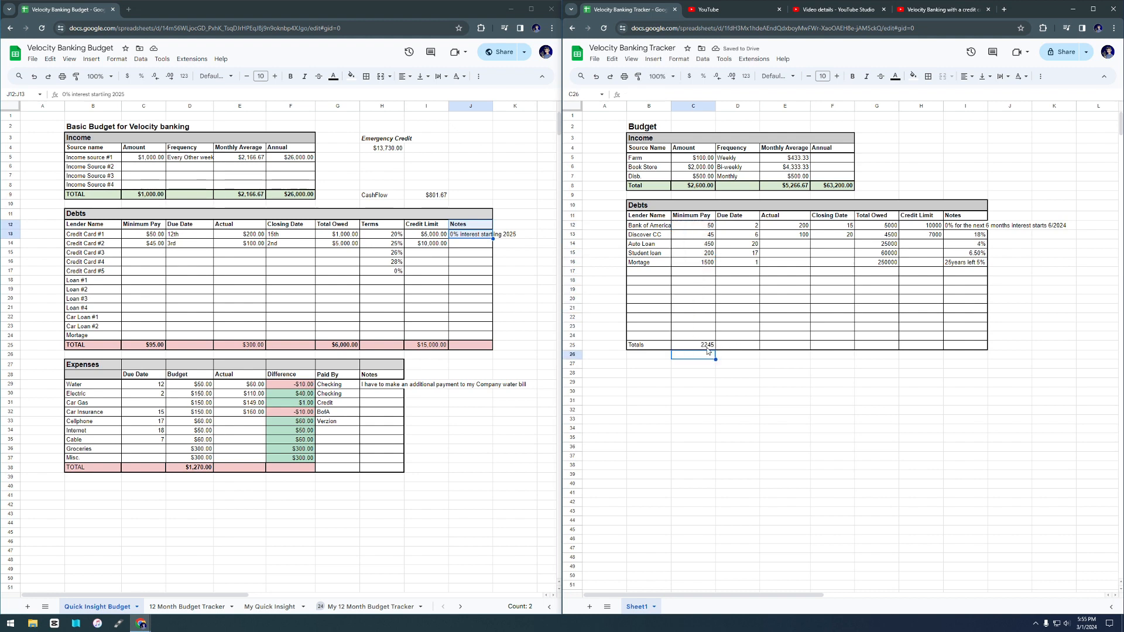
left_click(707, 348)
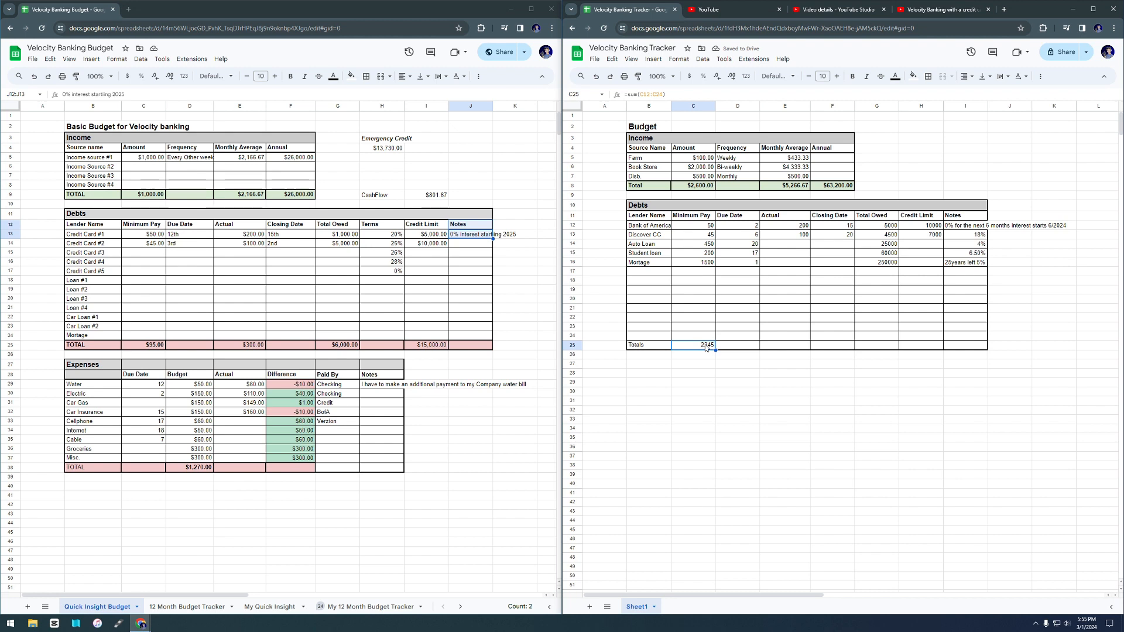
left_click(749, 348)
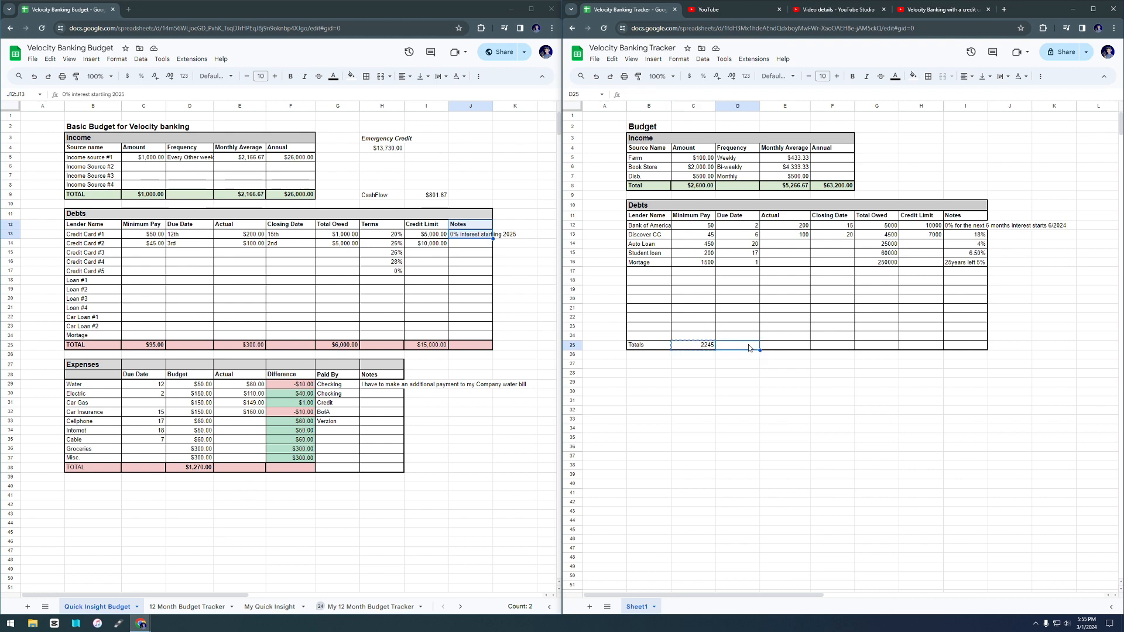
key("ctrl+v")
left_click(784, 345)
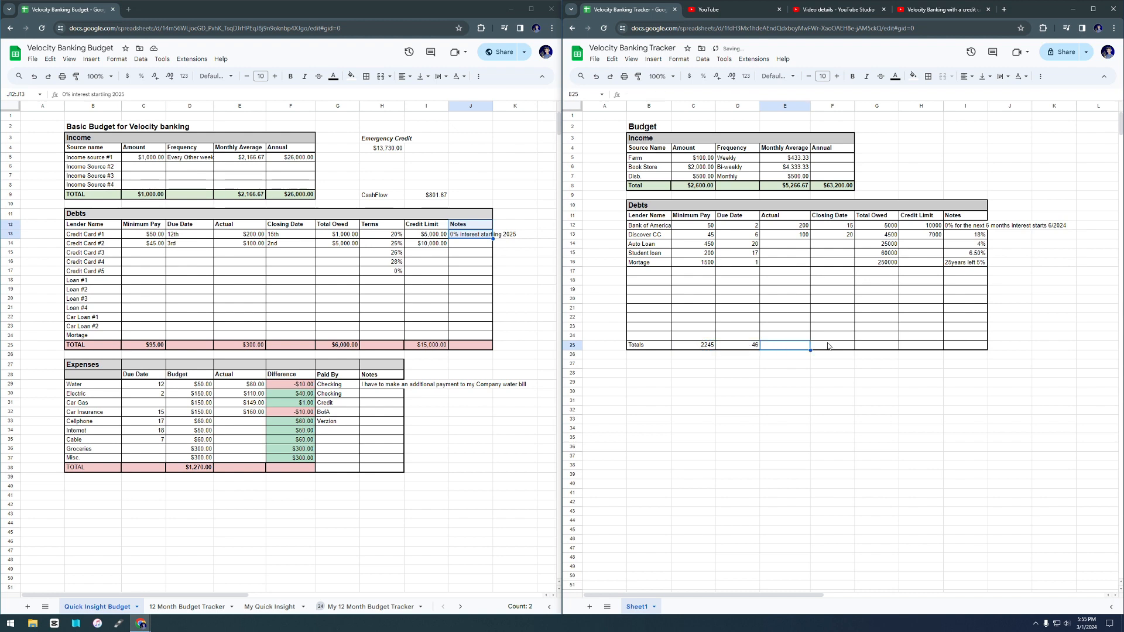
left_click(746, 346)
key("Delete")
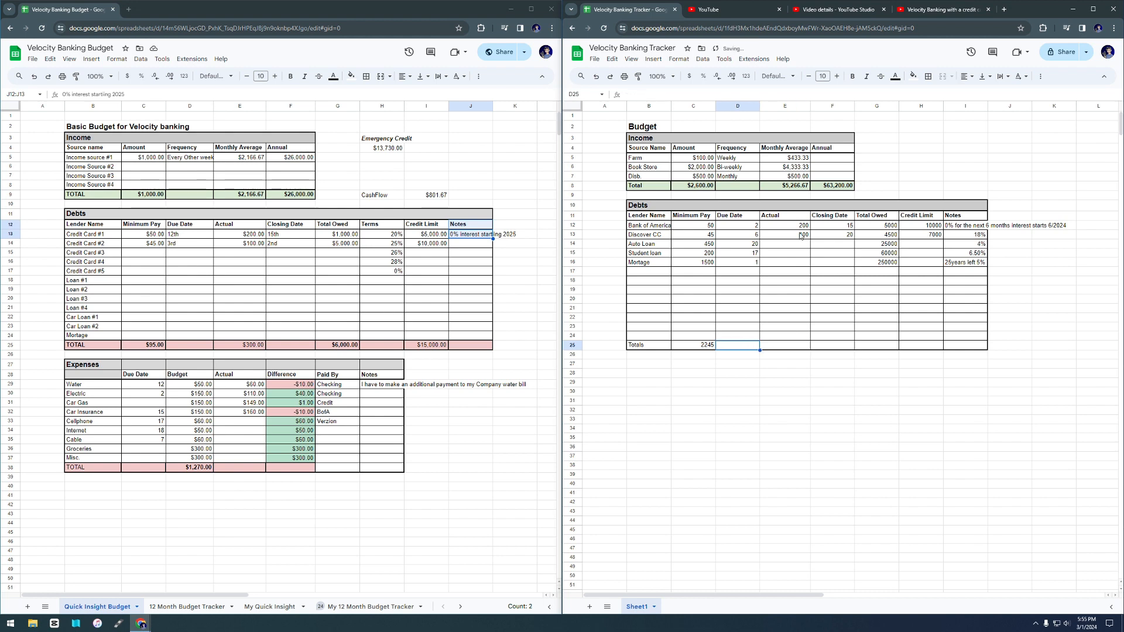
Total the Actual, Total Owed and Credit Limit columns in E25, G25 and H25 by summing rows 12 to 24
left_click(788, 346)
type("=sum(E12:E24)")
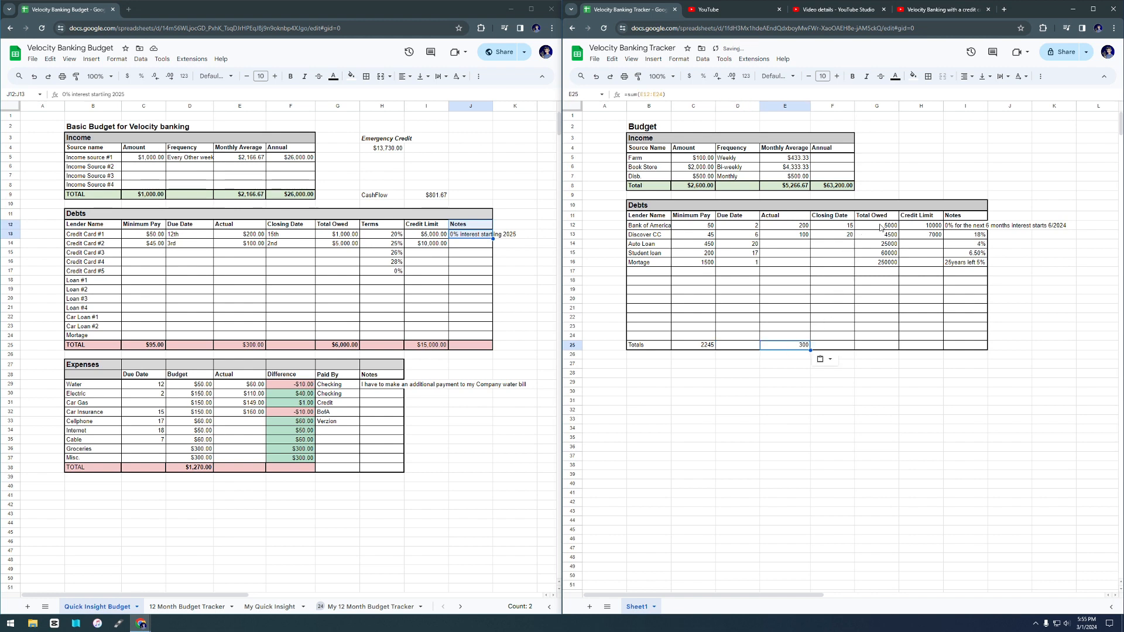
left_click(889, 348)
type("=sum(G12:G24)")
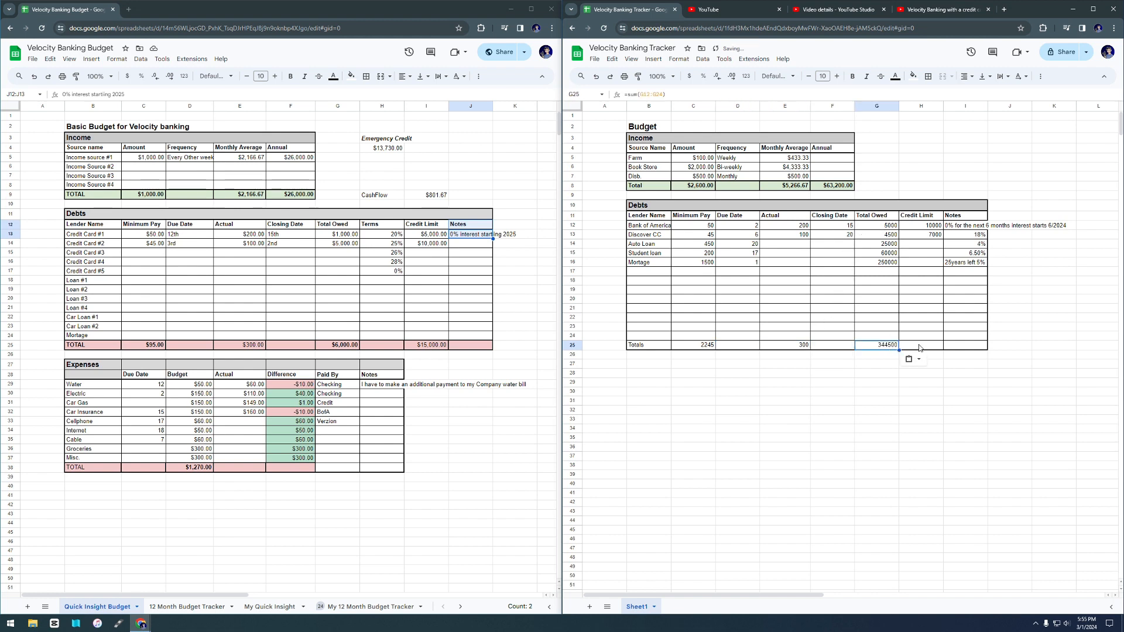
left_click(936, 347)
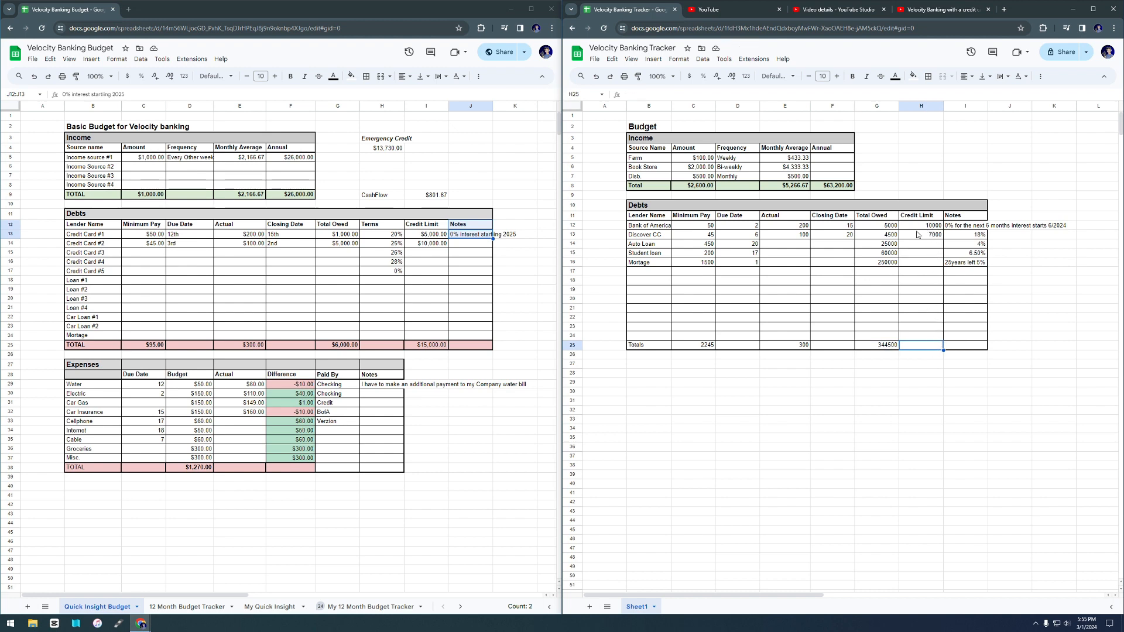
type("=sum(H12:H24)")
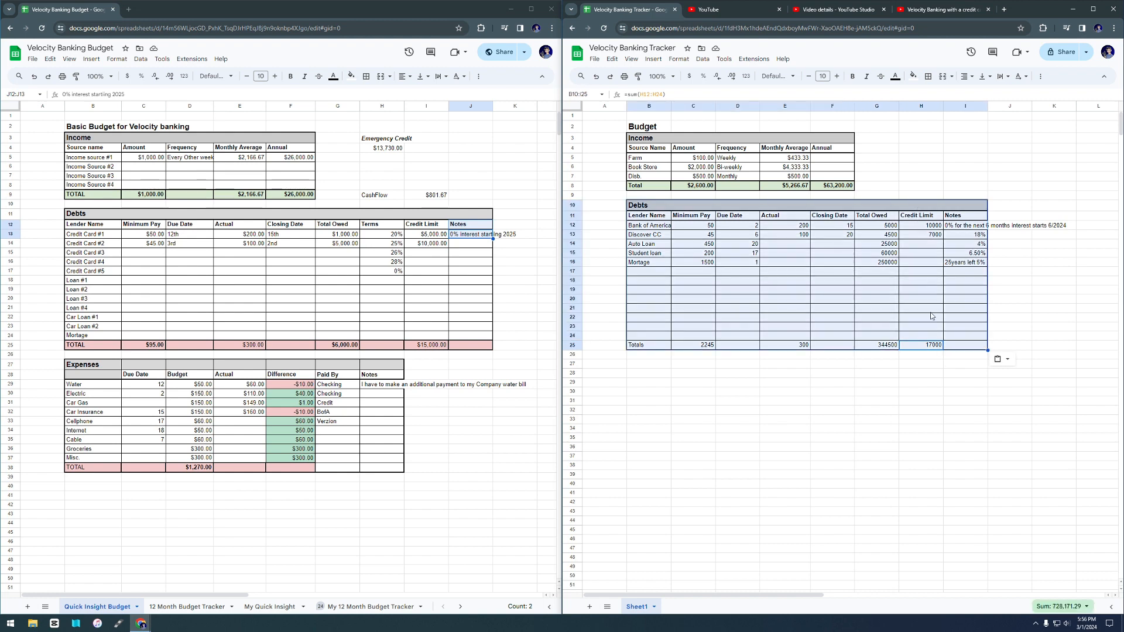
Insert a column to the left of Credit Limit in the tracker's Debts table and title it Terms in H11
left_click(923, 372)
left_click(919, 346)
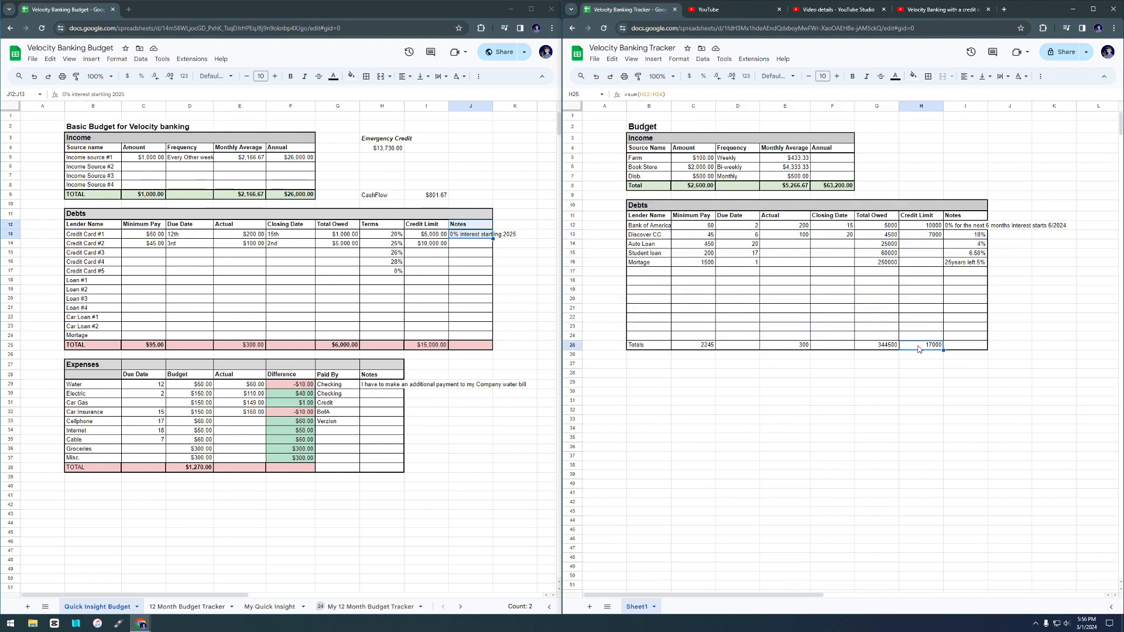
left_click(917, 217, "shift")
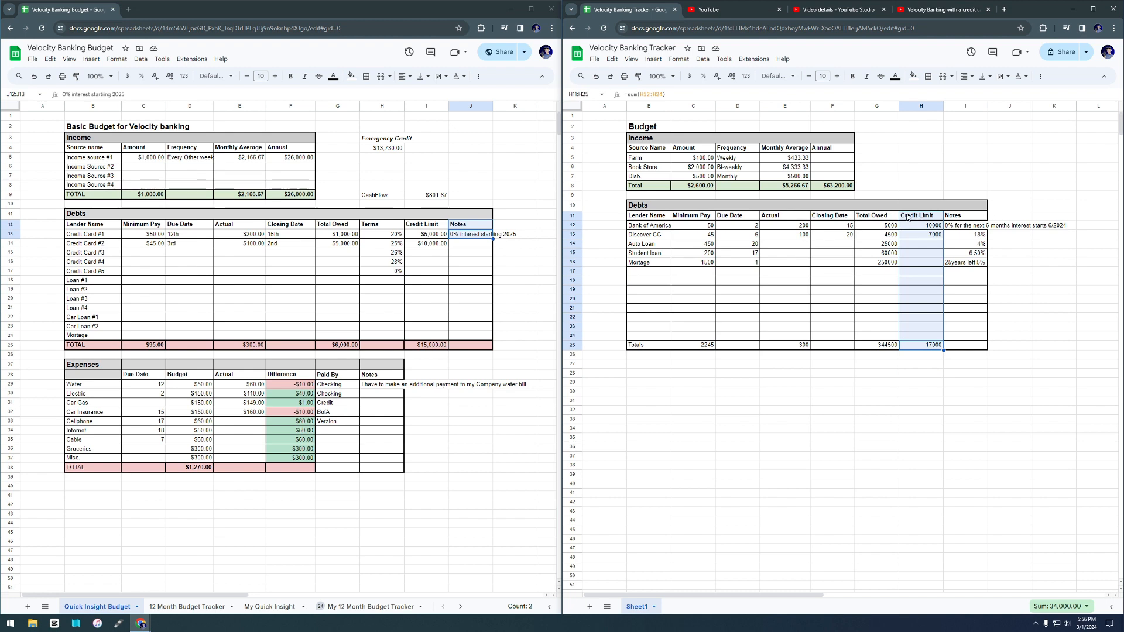
right_click(907, 217)
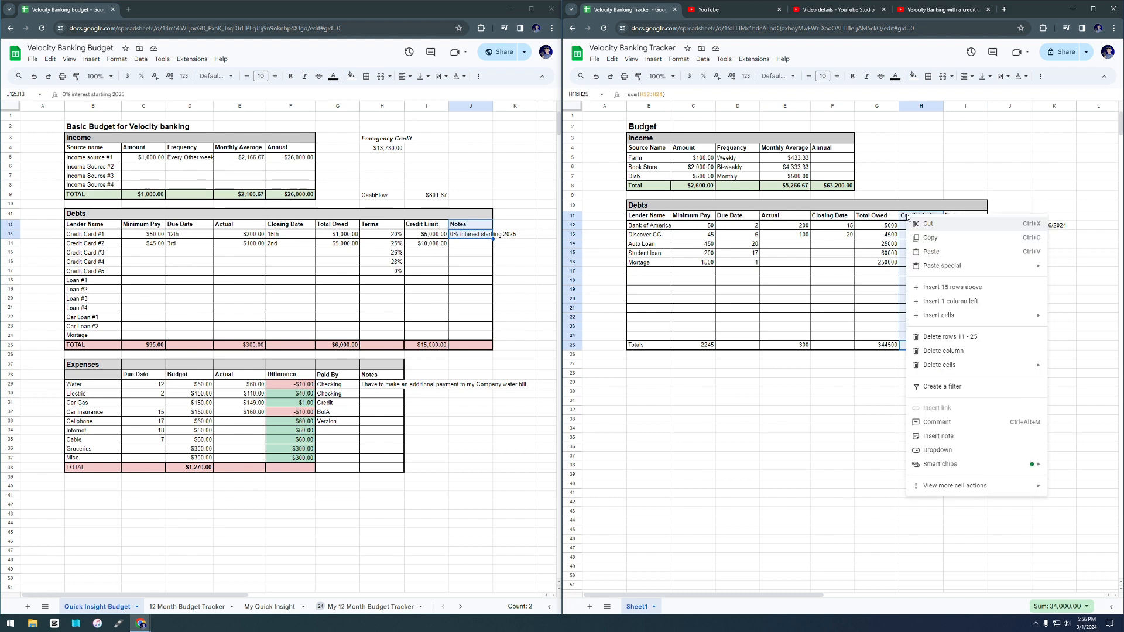
left_click(963, 301)
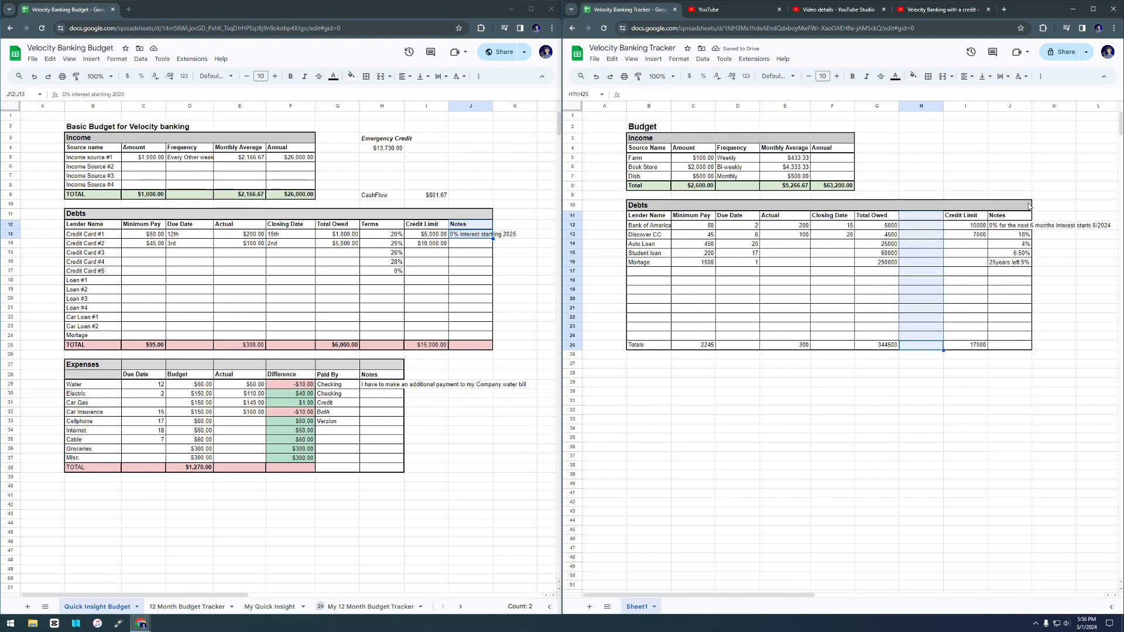
left_click(924, 218)
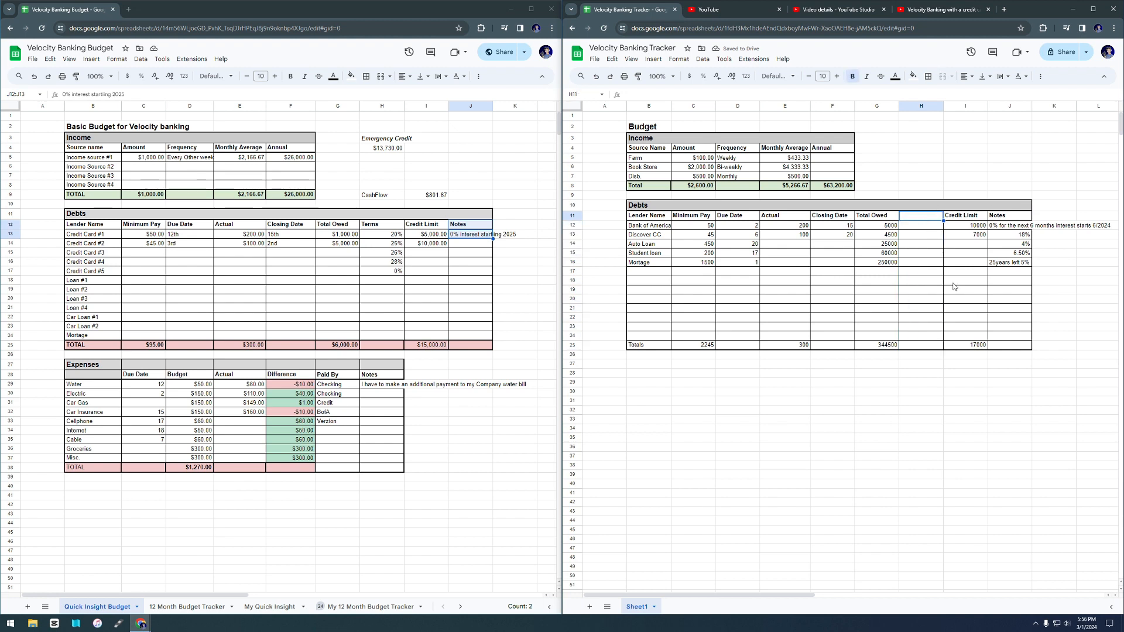
type("Terms")
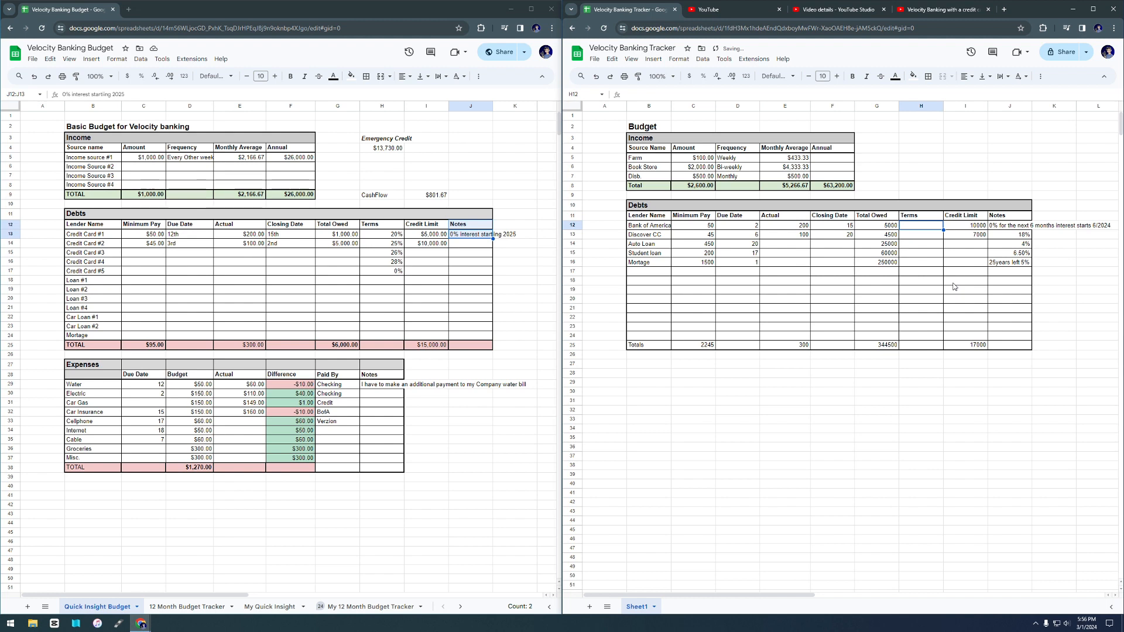
Enter the Terms as 0% for Bank of America, 18% for Discover CC, 4% for Auto Loan, 6.50% for Student loan and 5% for Mortage
type("0%")
key("Return")
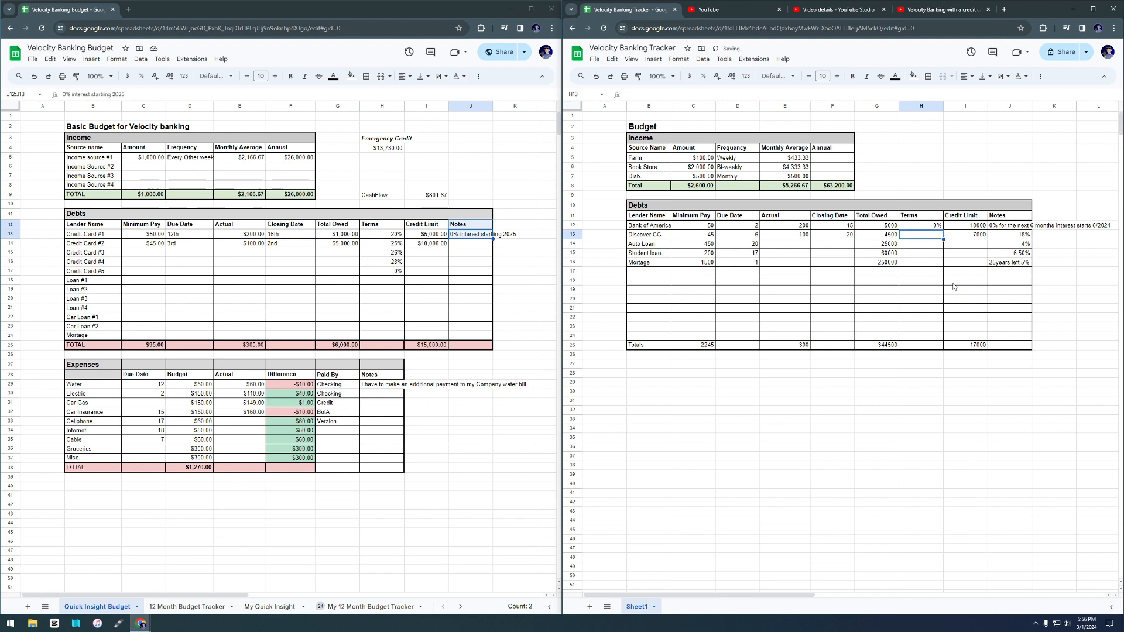
type("18%")
key("Return")
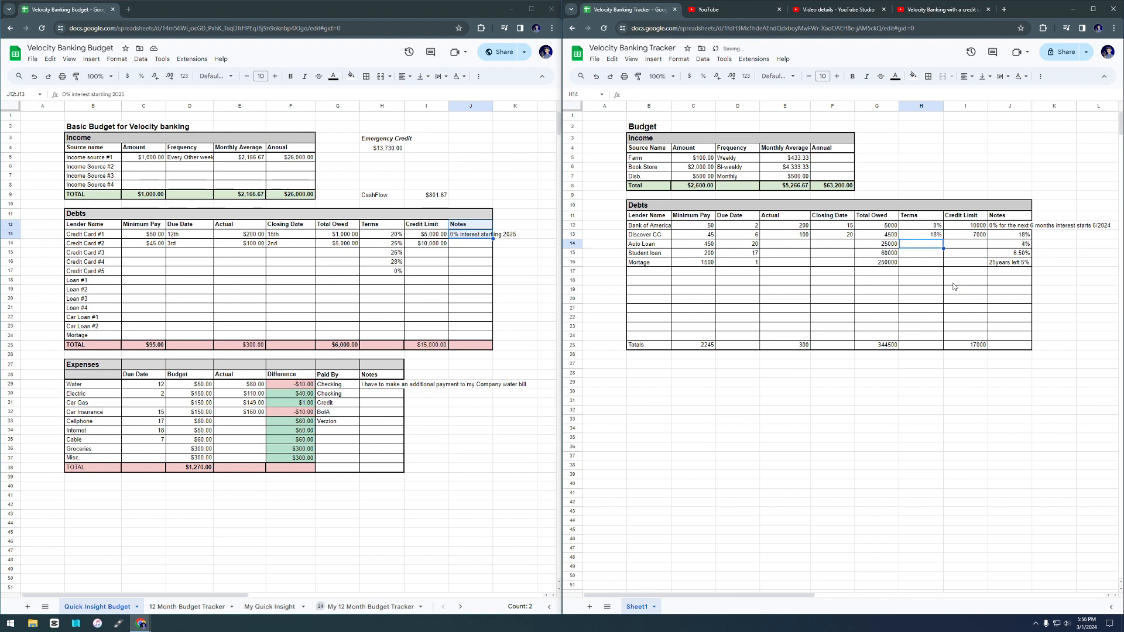
type("4%")
key("Return")
type("6.5")
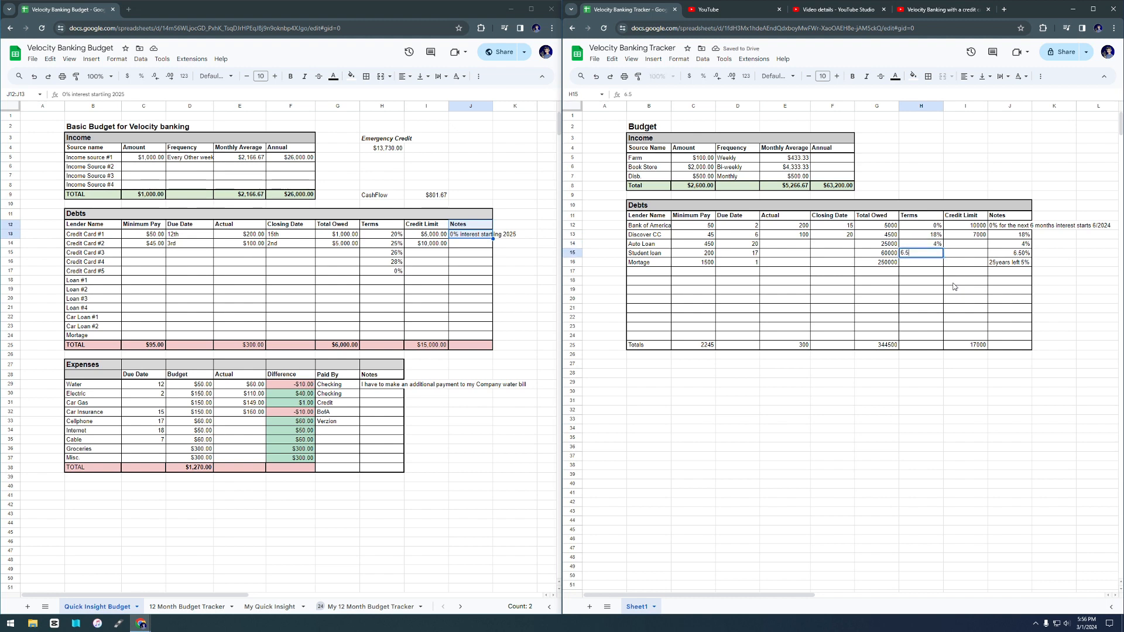
type("0%")
key("Return")
type("5%")
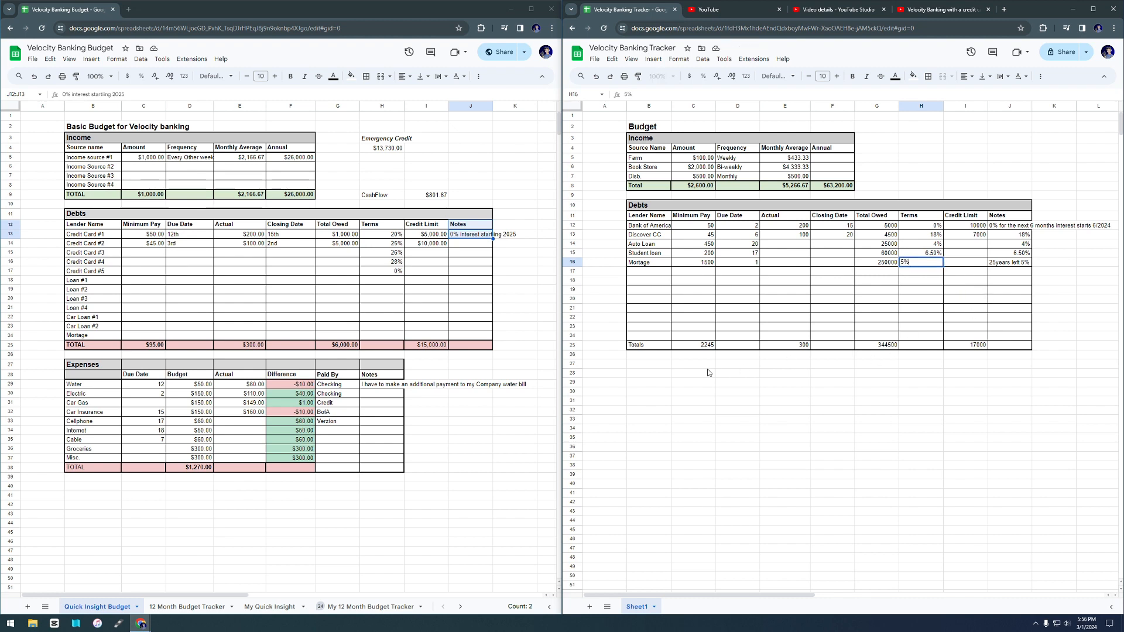
Format the filled-in Total Owed, Actual, Minimum Pay and Credit Limit amounts of the Debts table as dollar currency
left_click(870, 228)
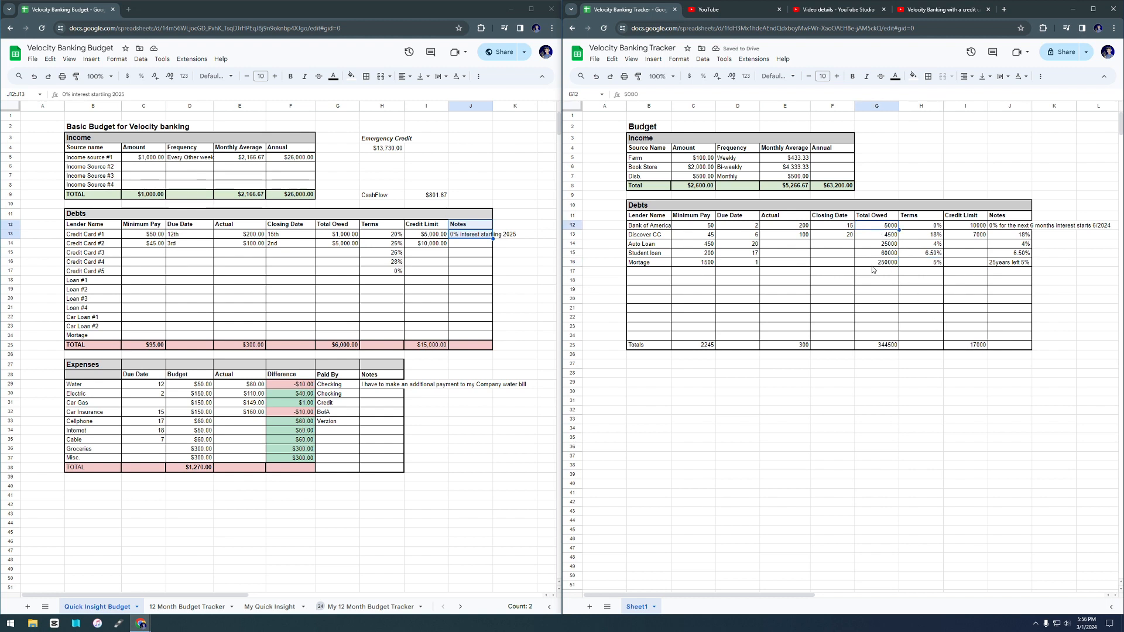
left_click(871, 263, "shift")
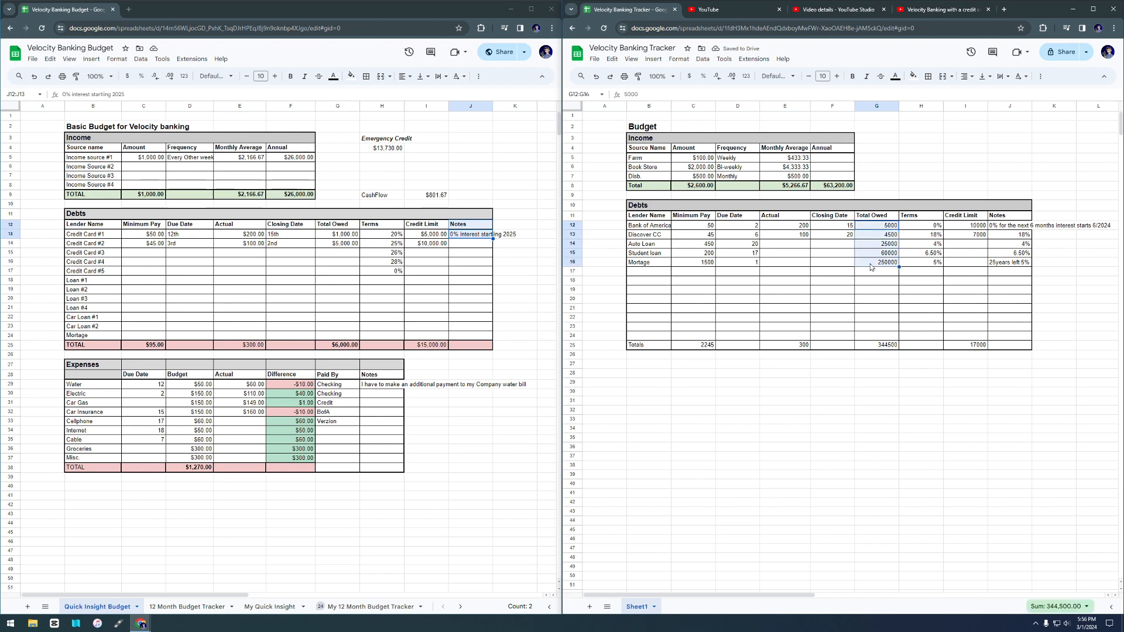
left_click(689, 79)
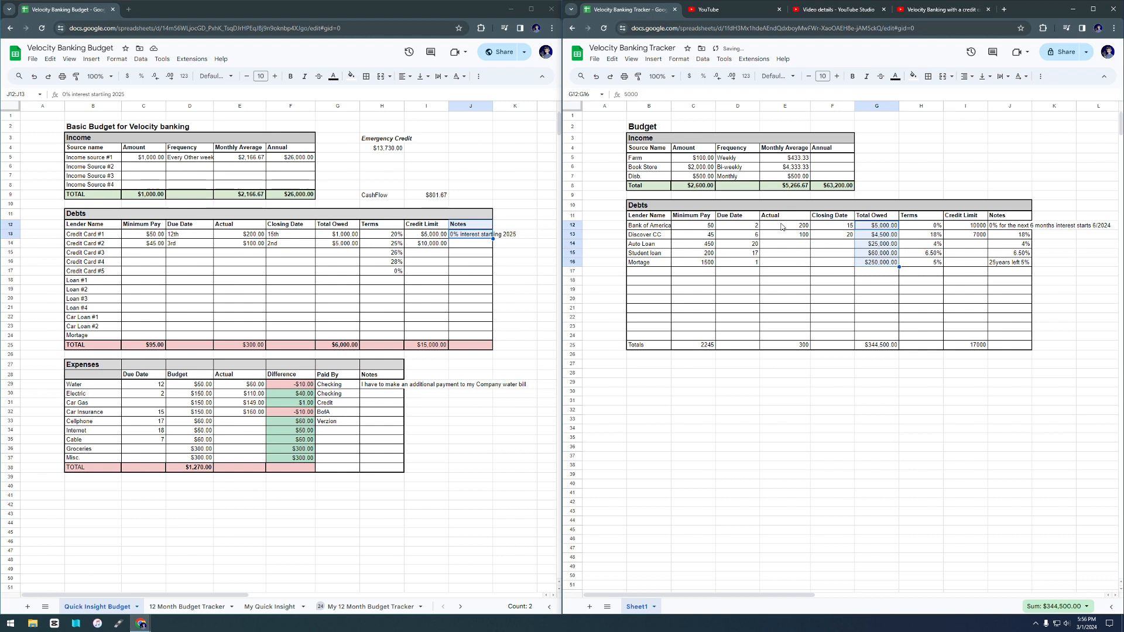
left_click_drag(781, 226, 782, 235)
left_click(689, 79)
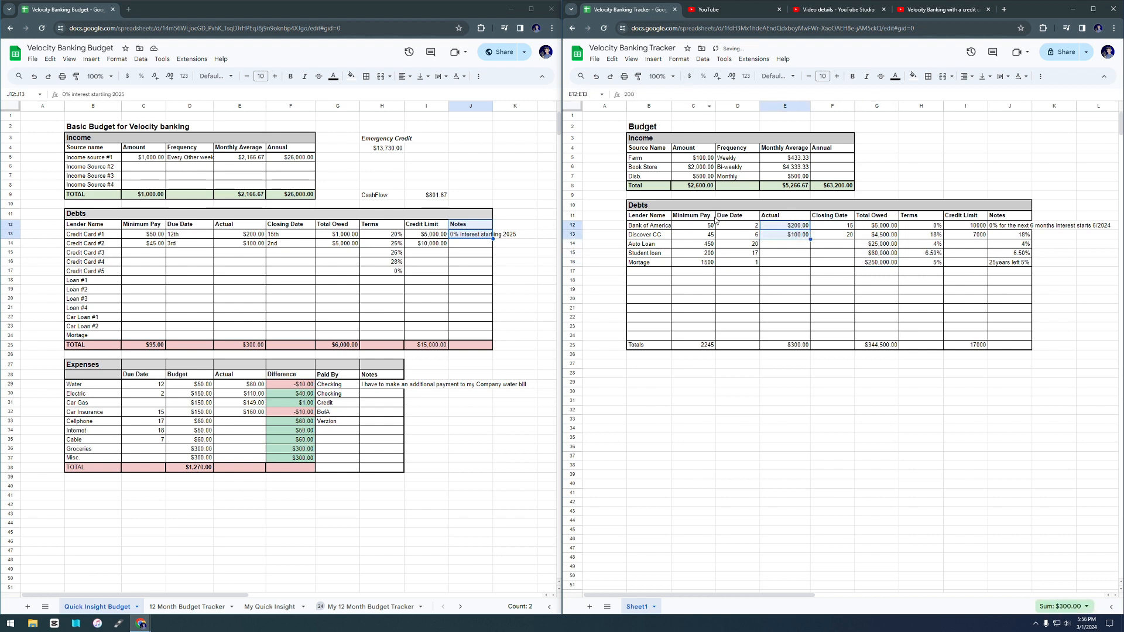
left_click_drag(699, 226, 700, 263)
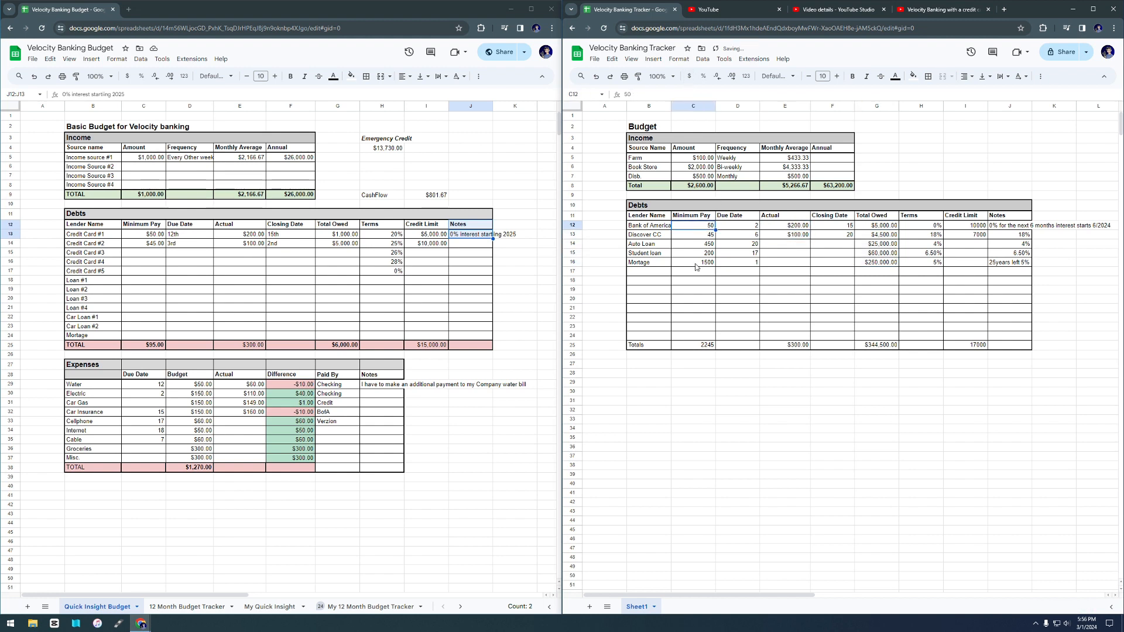
left_click(691, 79)
left_click_drag(963, 227, 967, 240)
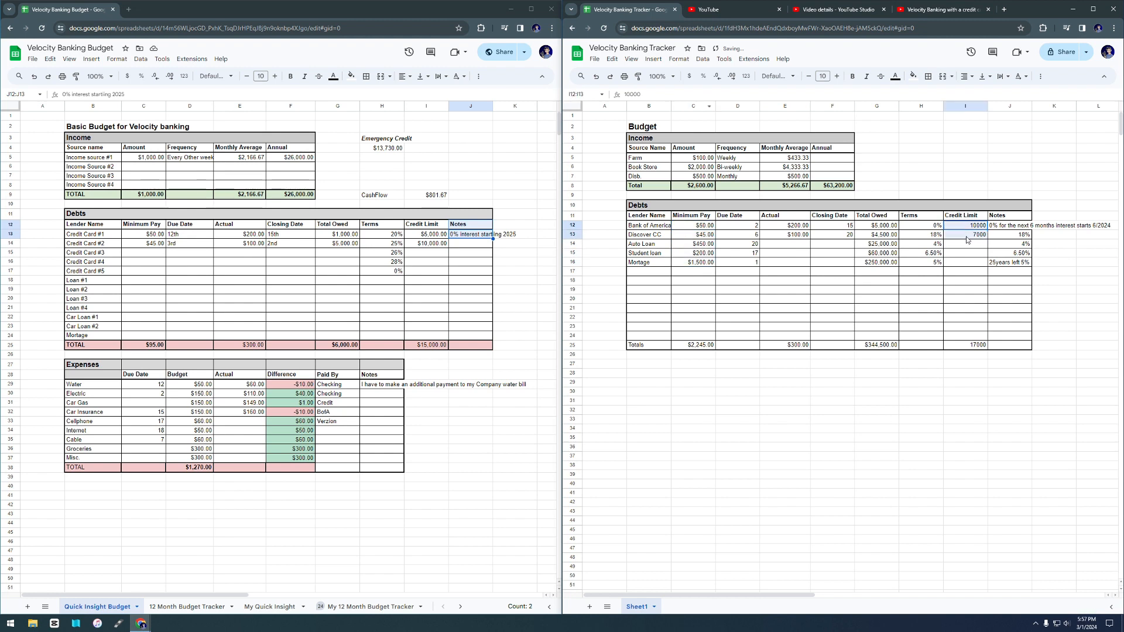
left_click(690, 77)
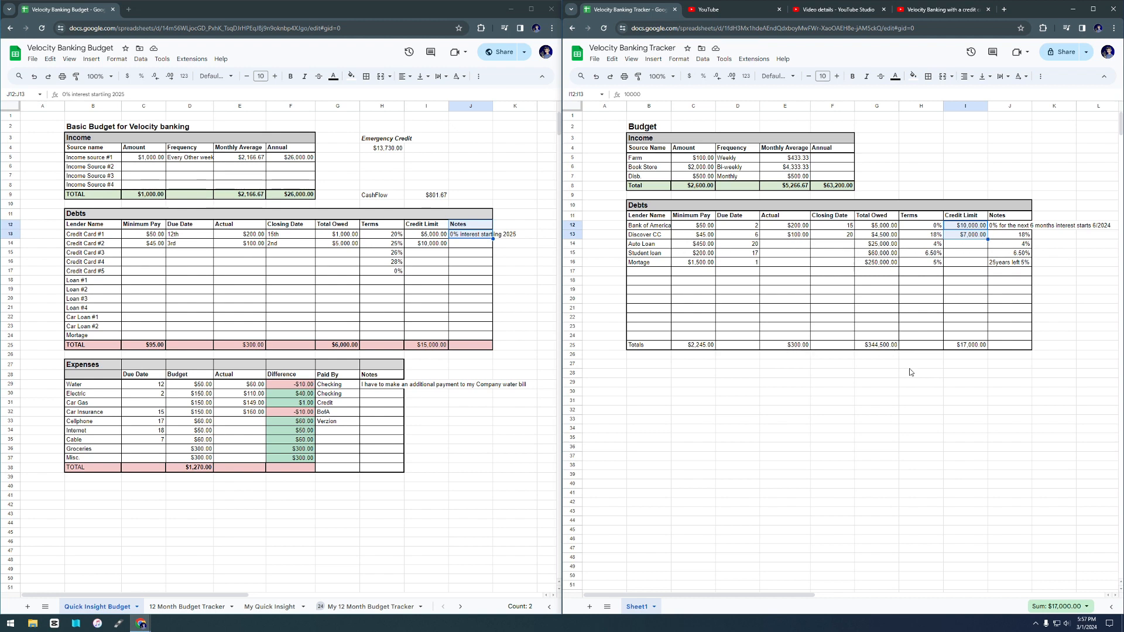
Fill the Debts table's Totals row, B25 to J25, with light red
left_click(658, 346)
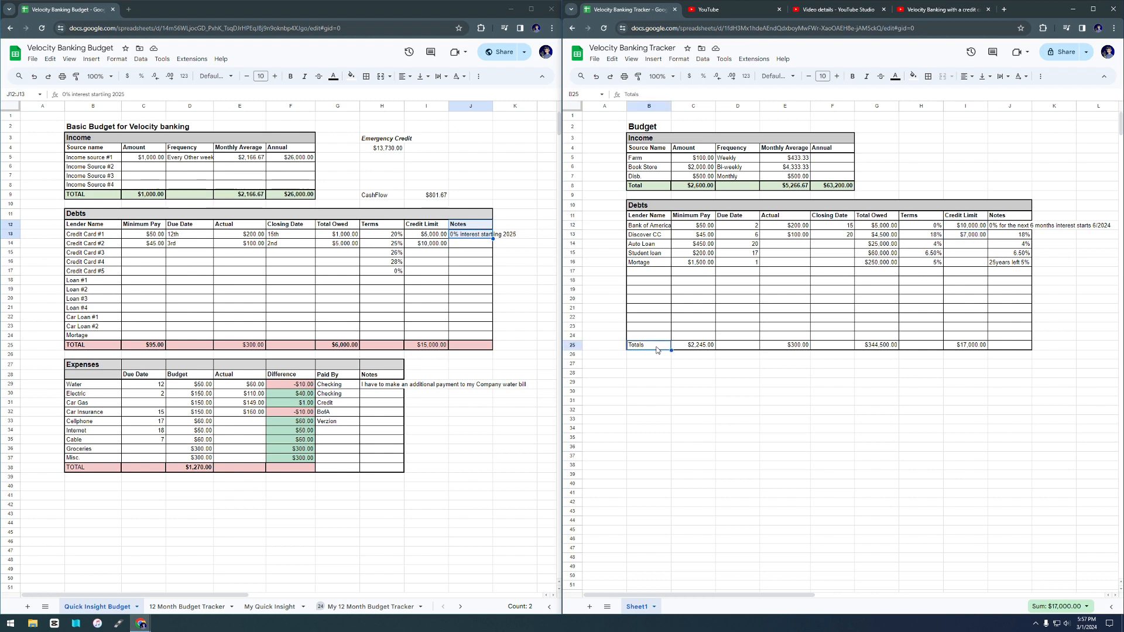
left_click(1010, 349, "shift")
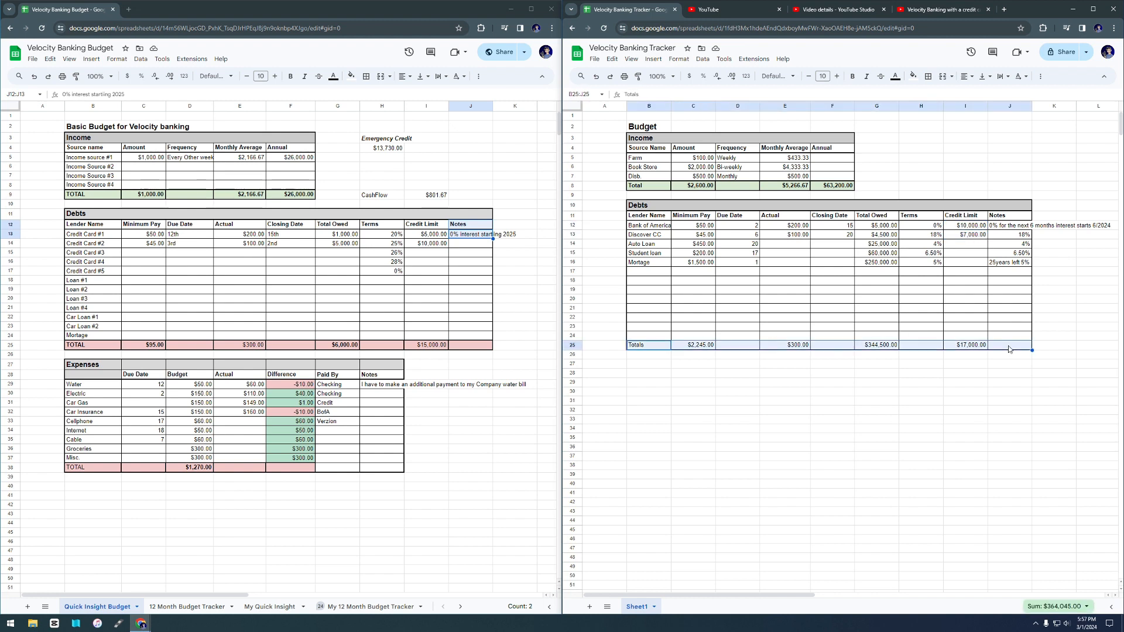
left_click(913, 76)
left_click(925, 127)
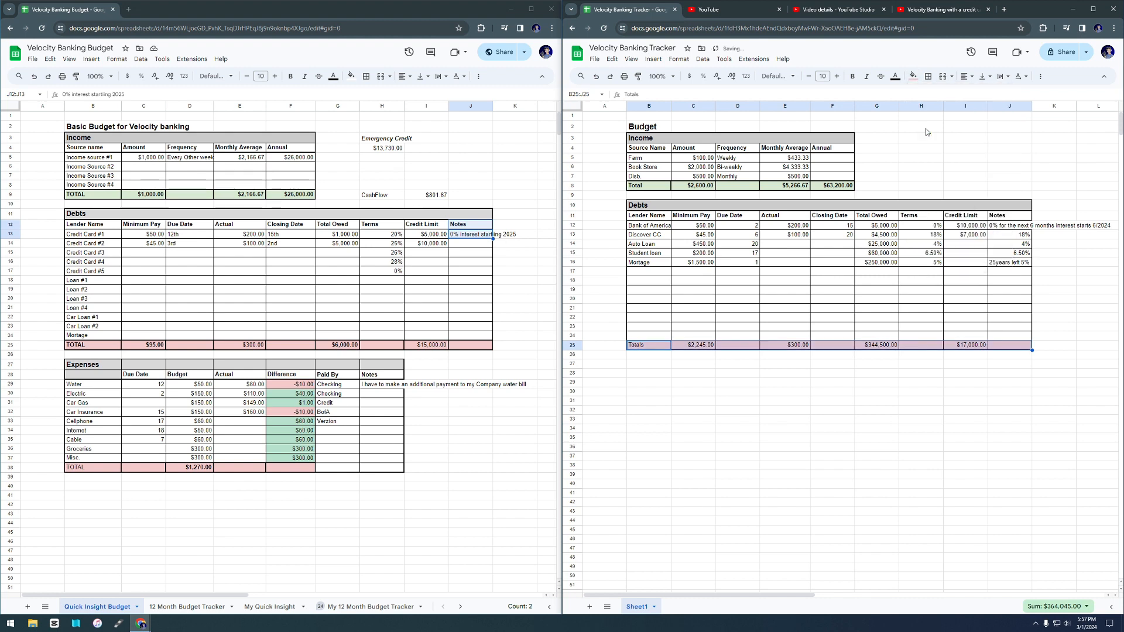
left_click(777, 367)
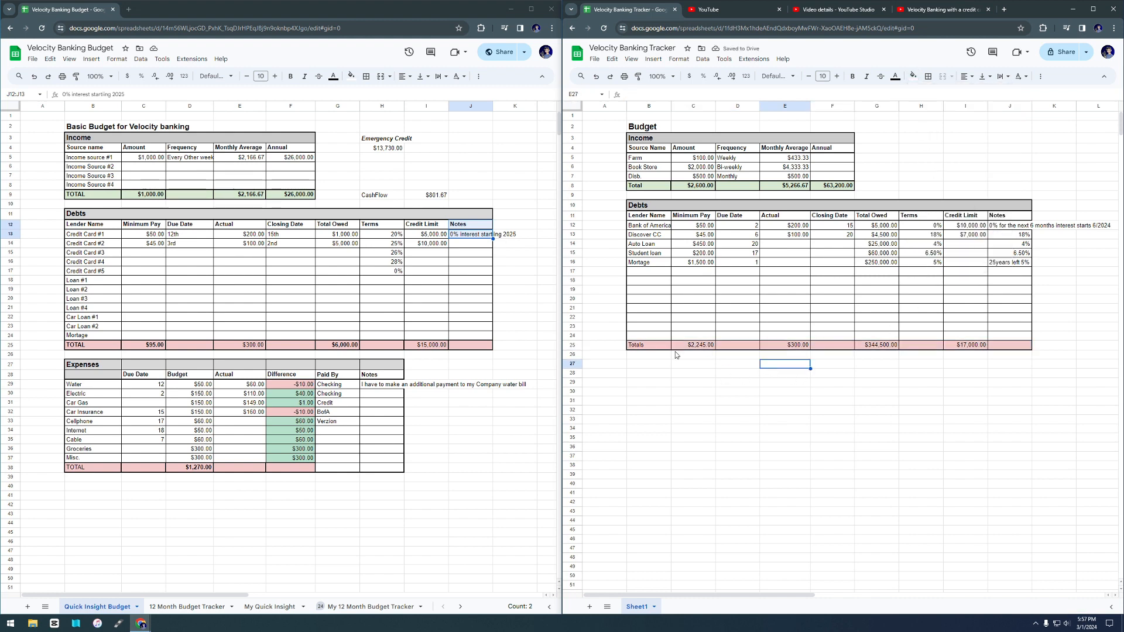
left_click(640, 368)
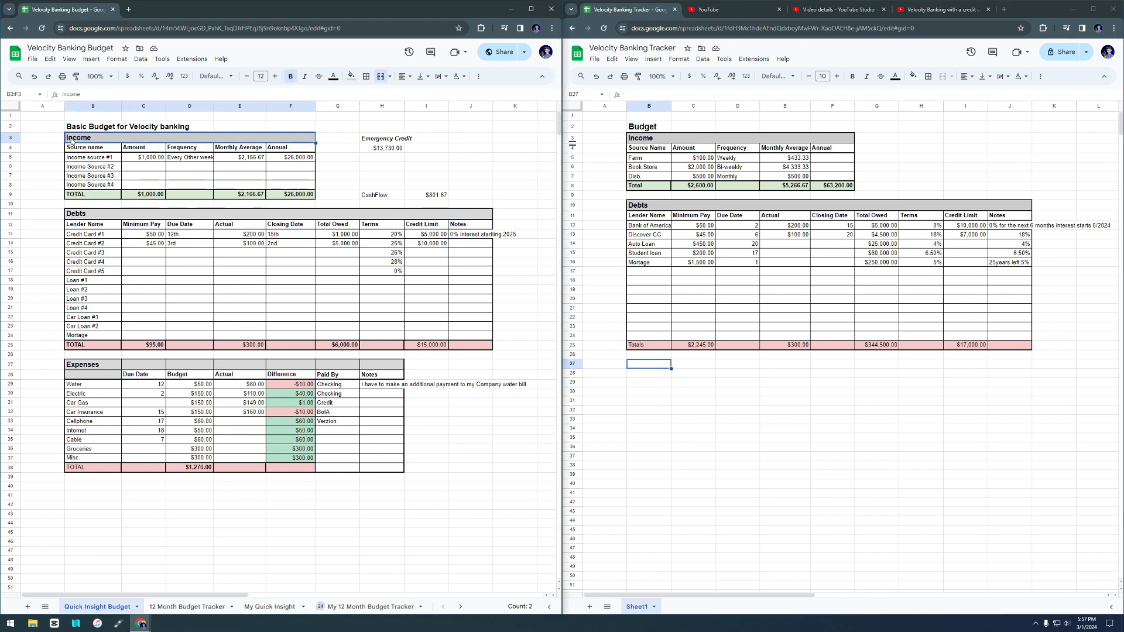
Review the Income and Debts sections of the Basic Budget example sheet
left_click_drag(58, 140, 339, 195)
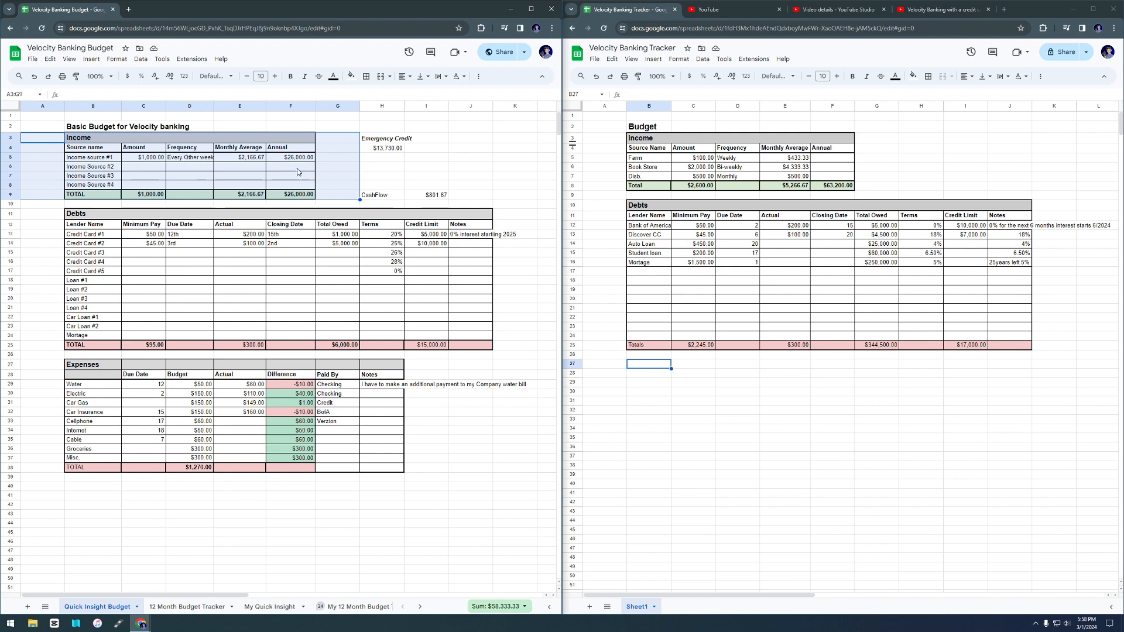
left_click(103, 233)
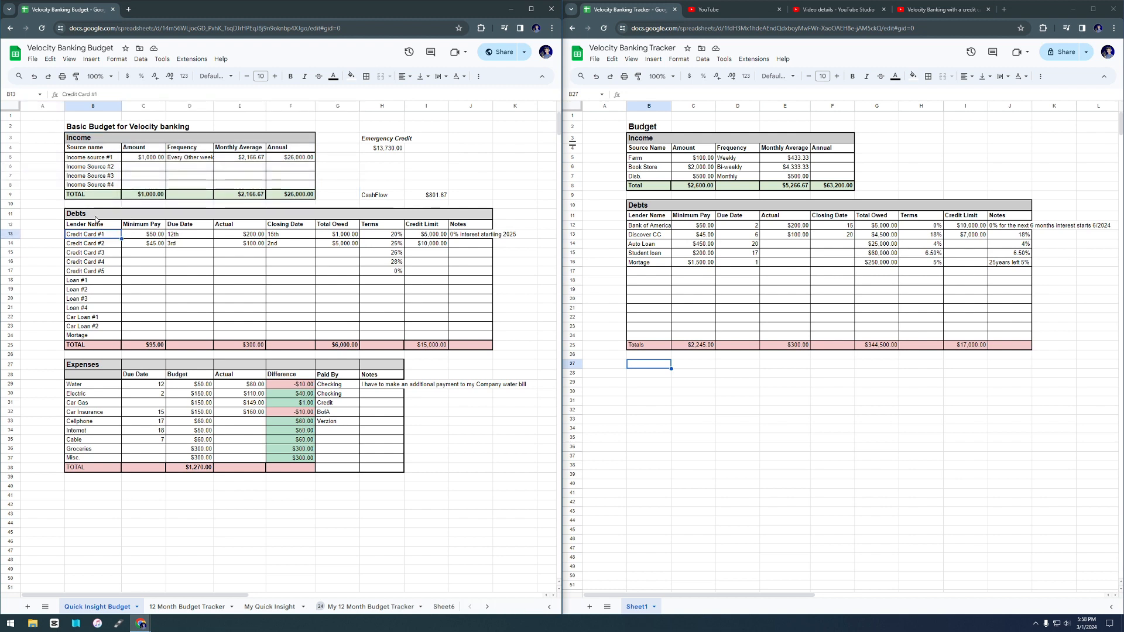
left_click(94, 214)
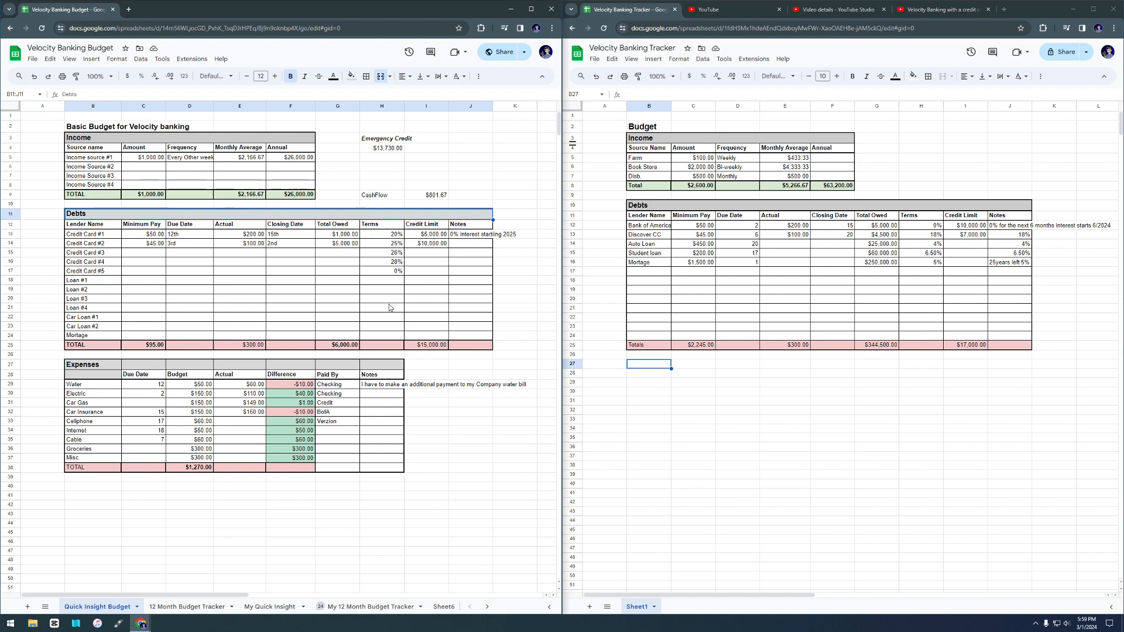
Examine the example's Expenses section from Water to Misc., including the budget amounts for Groceries and Misc
left_click(107, 364)
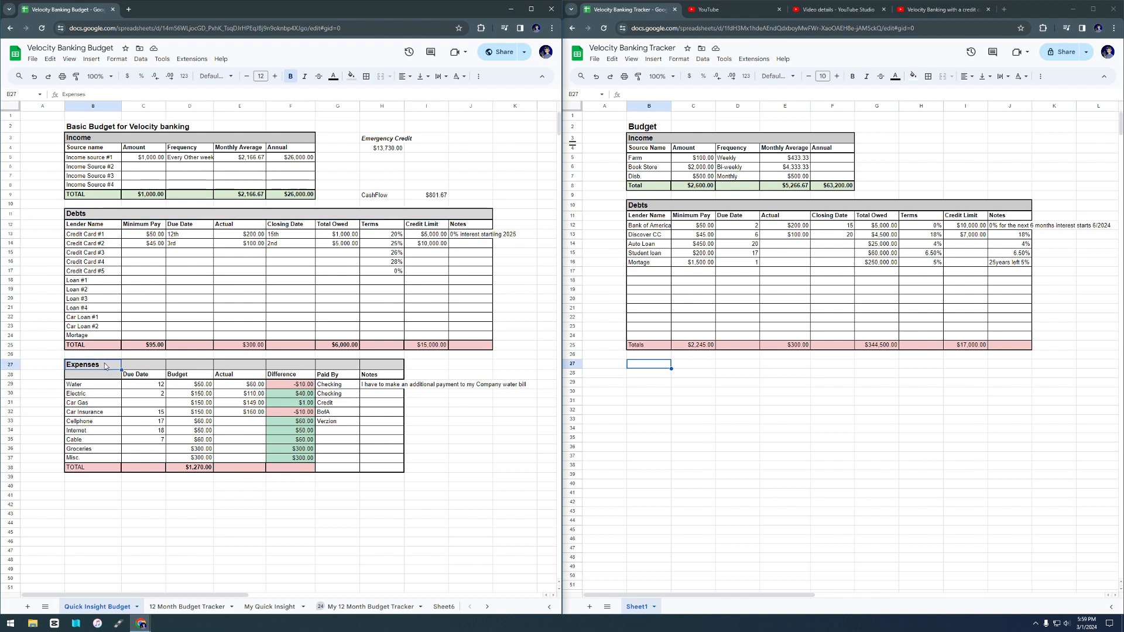
left_click(80, 386)
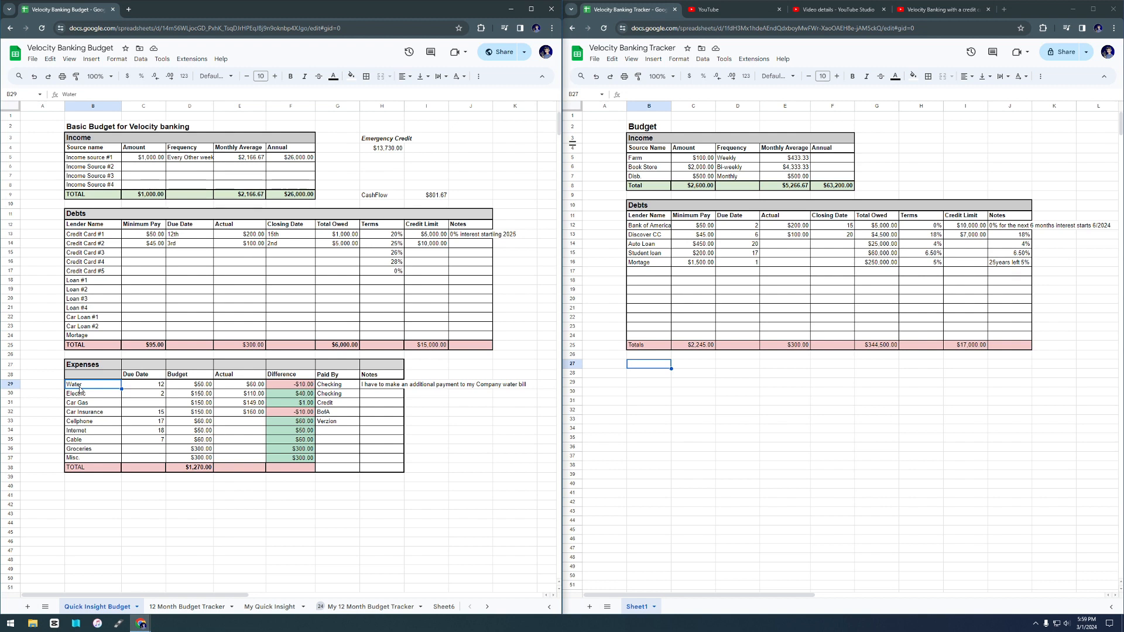
left_click(78, 404)
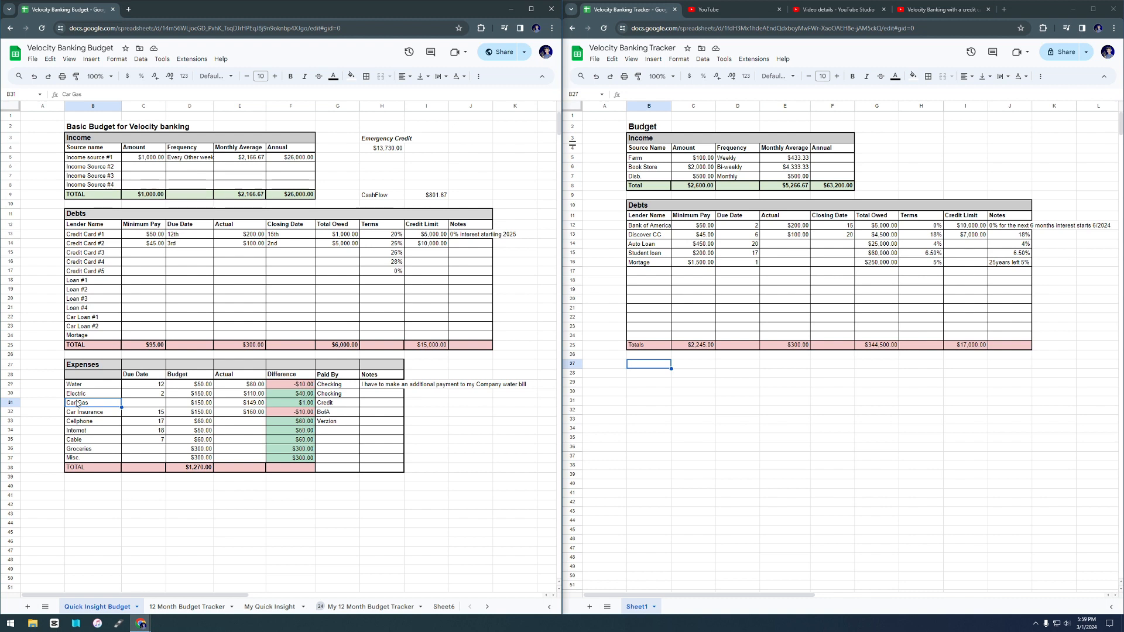
left_click(82, 415)
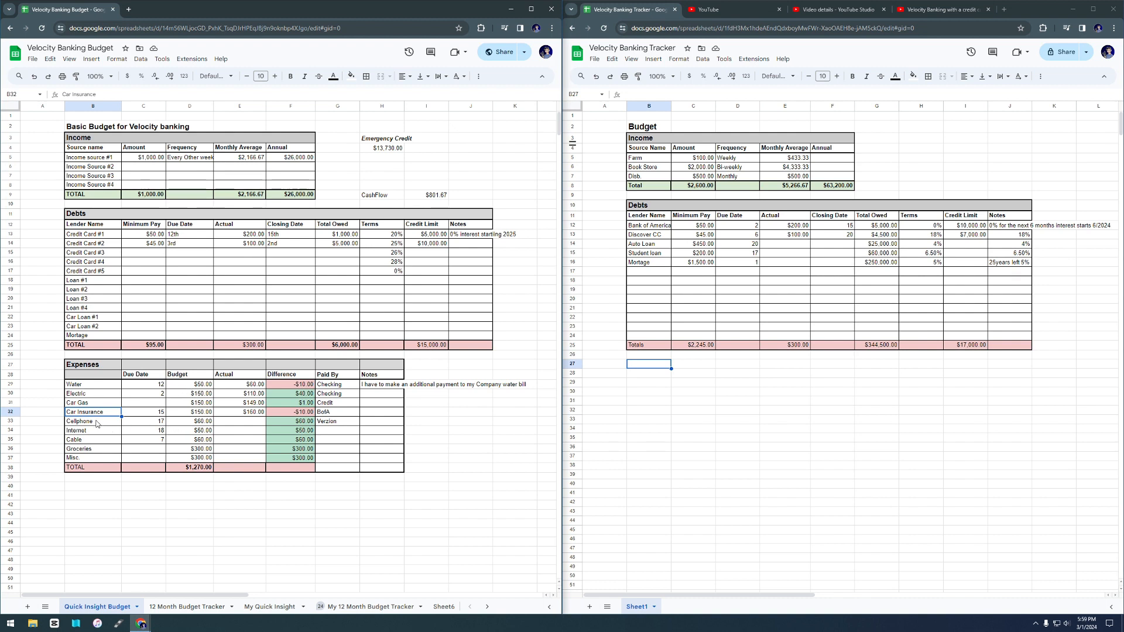
left_click(97, 422)
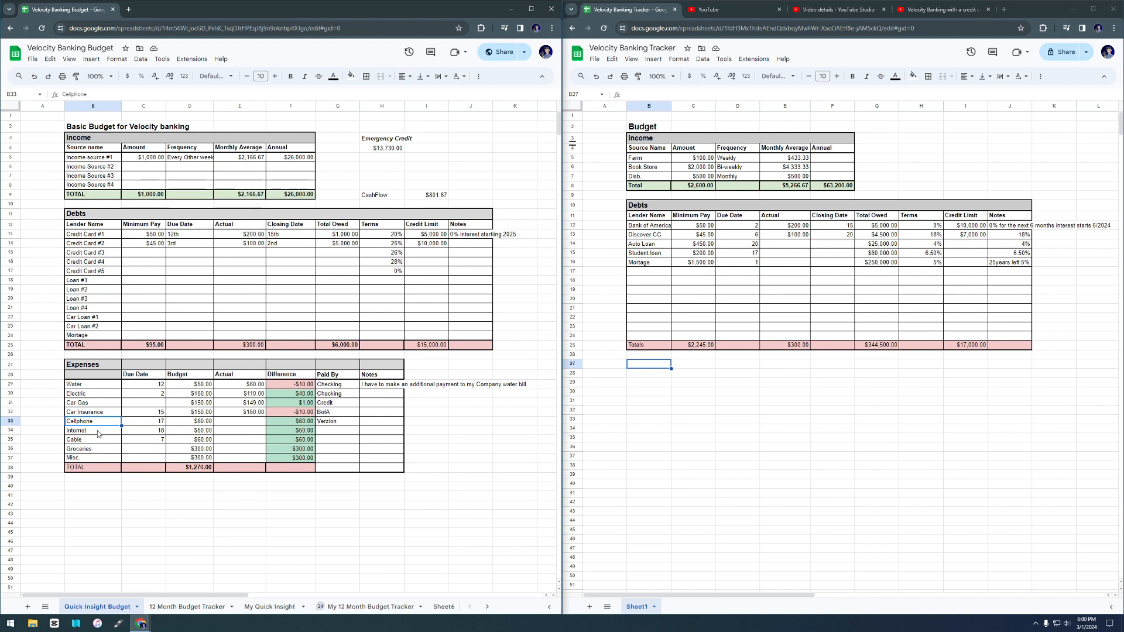
left_click(97, 433)
left_click(93, 442)
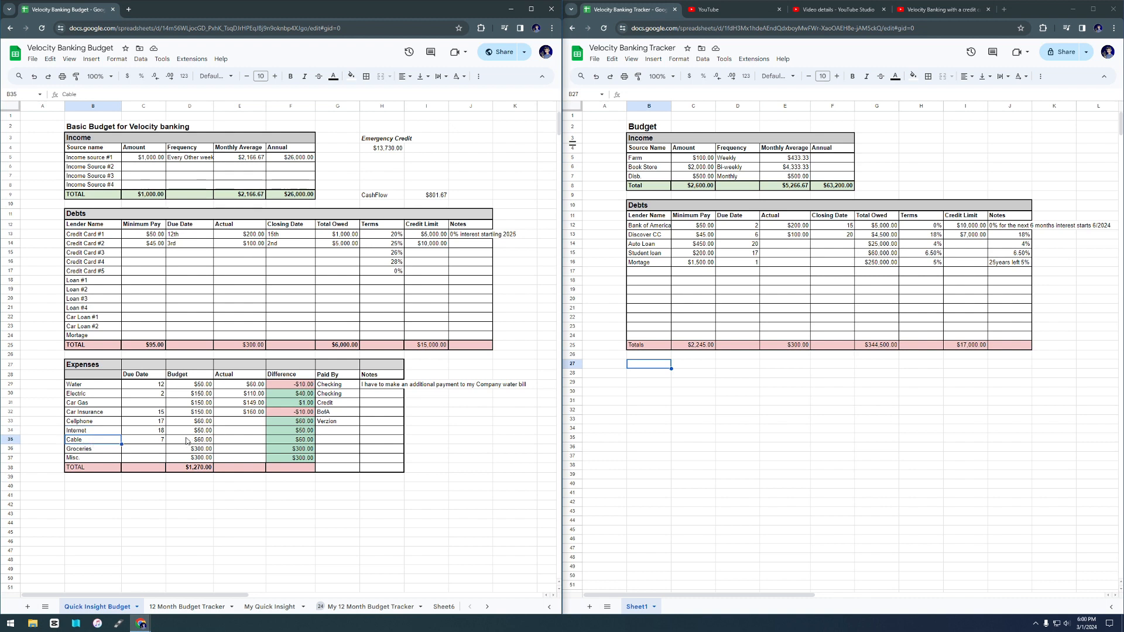
left_click(99, 433)
left_click(95, 450)
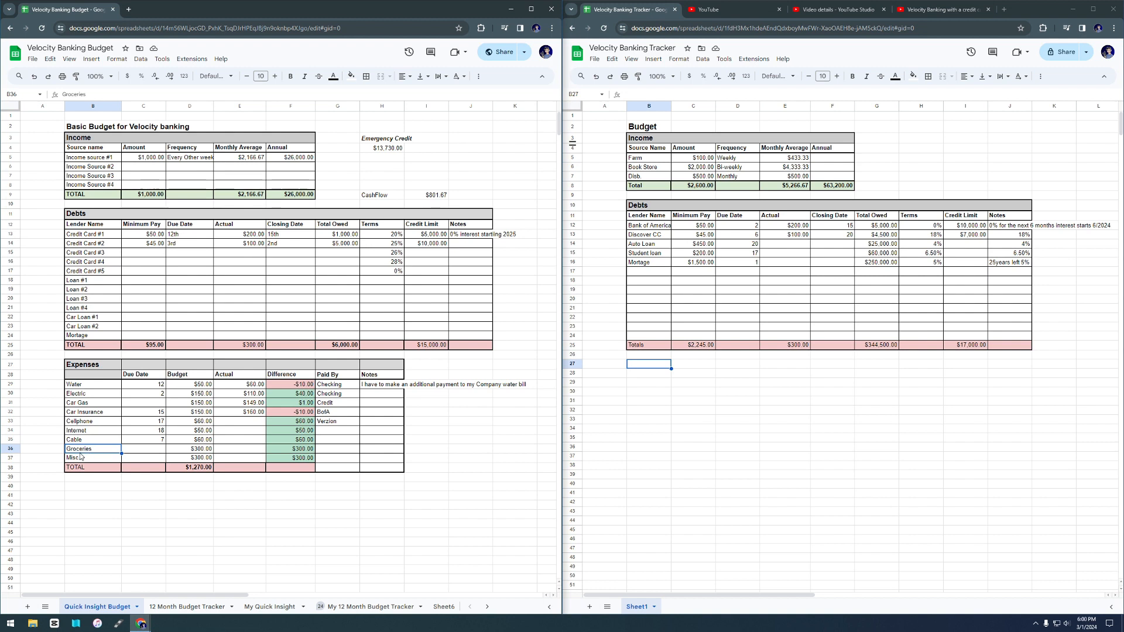
left_click(202, 451)
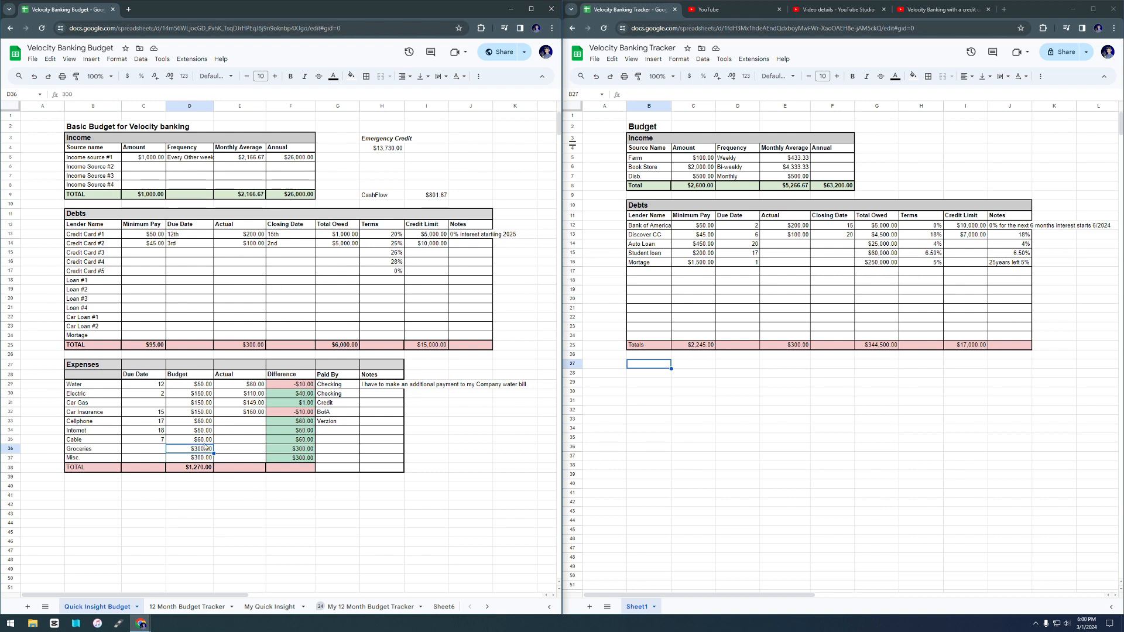
left_click(86, 460)
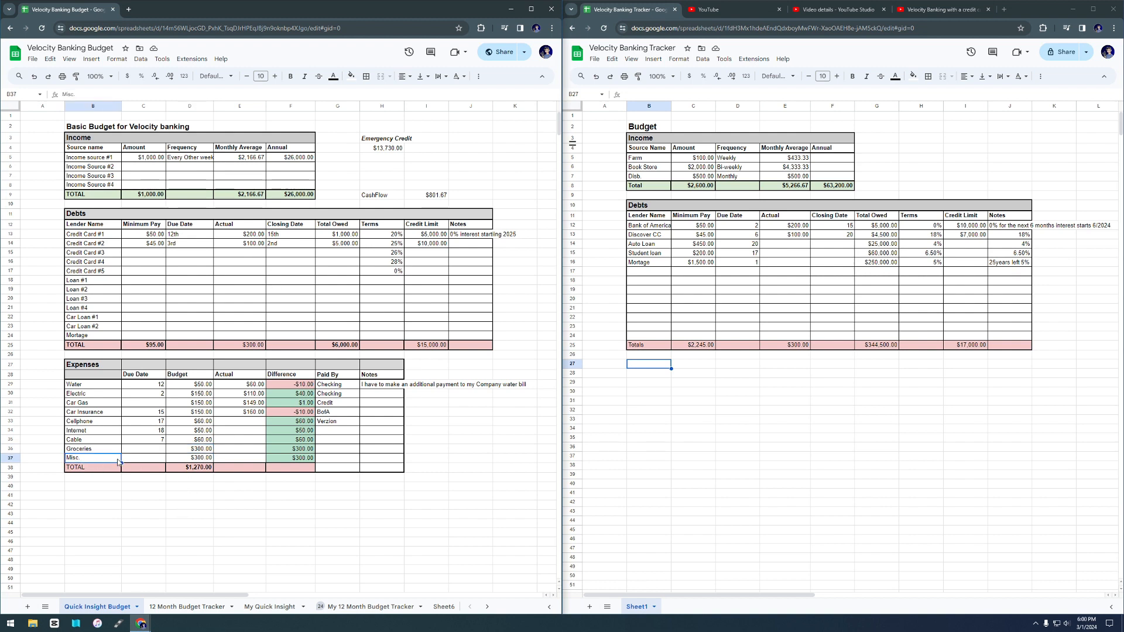
left_click(200, 461)
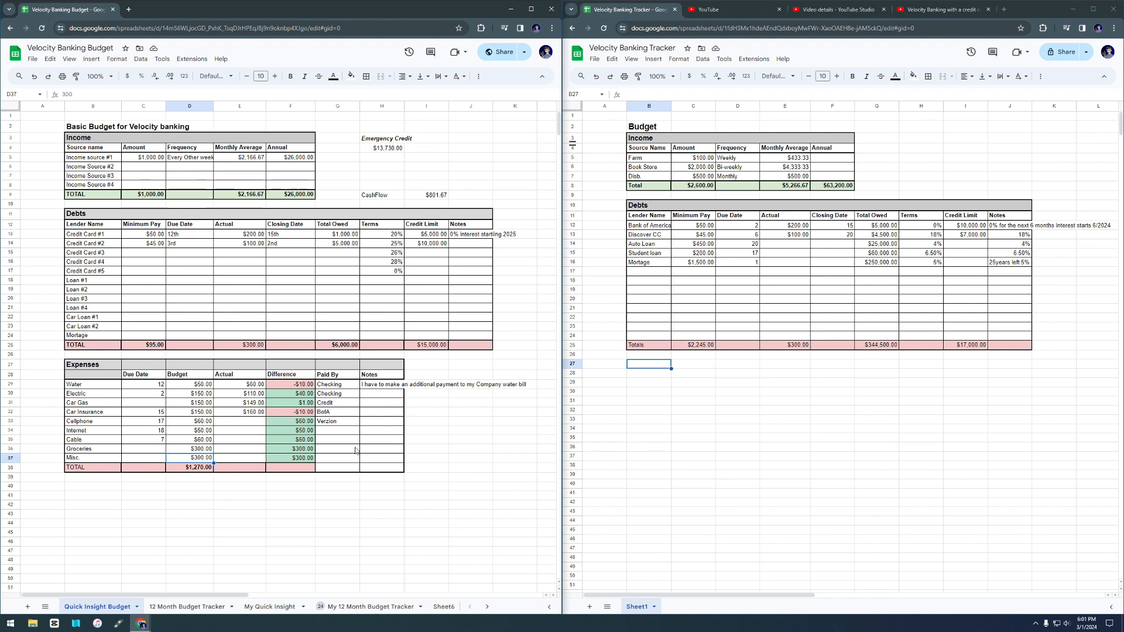
left_click(638, 366)
left_click(652, 206)
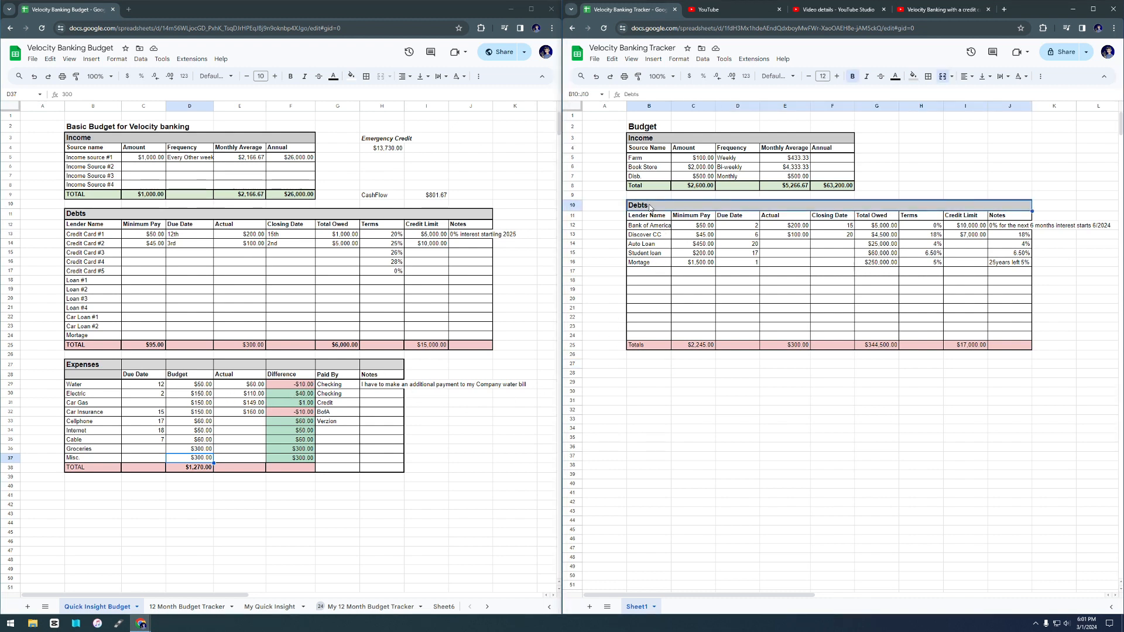
left_click(651, 139)
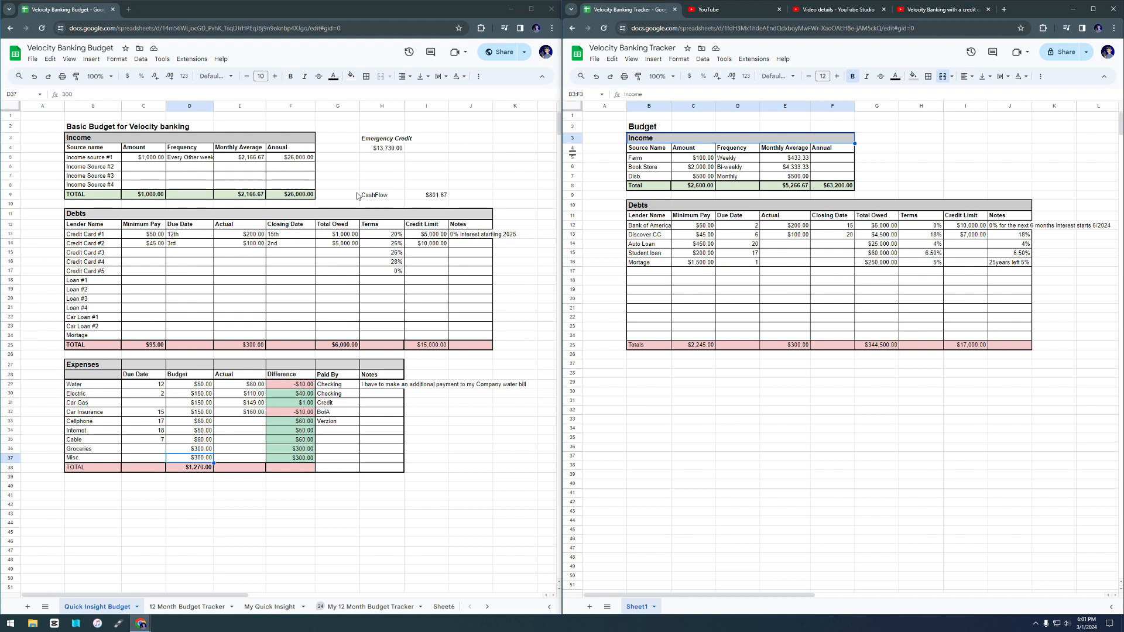